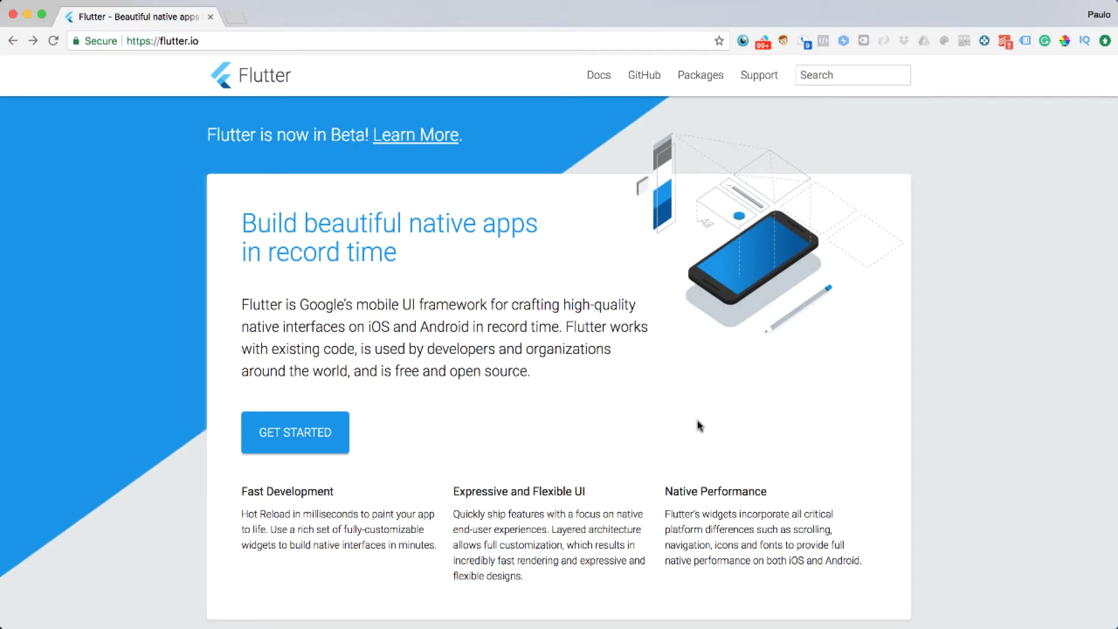
Examine the Flutter homepage's introduction and its feature highlights
double_click(172, 41)
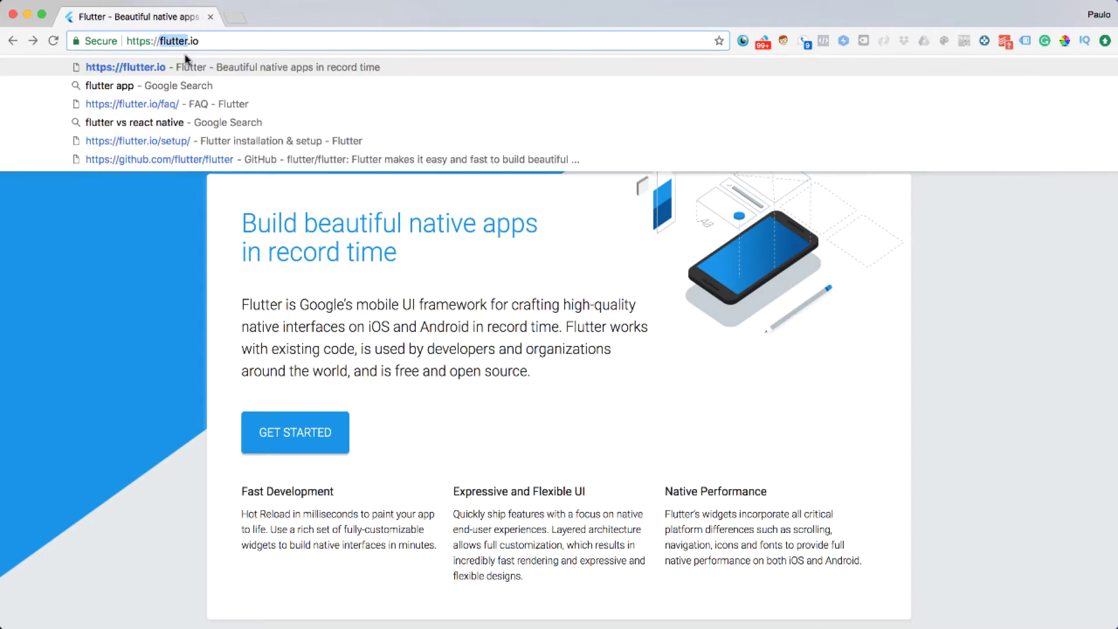
click(156, 243)
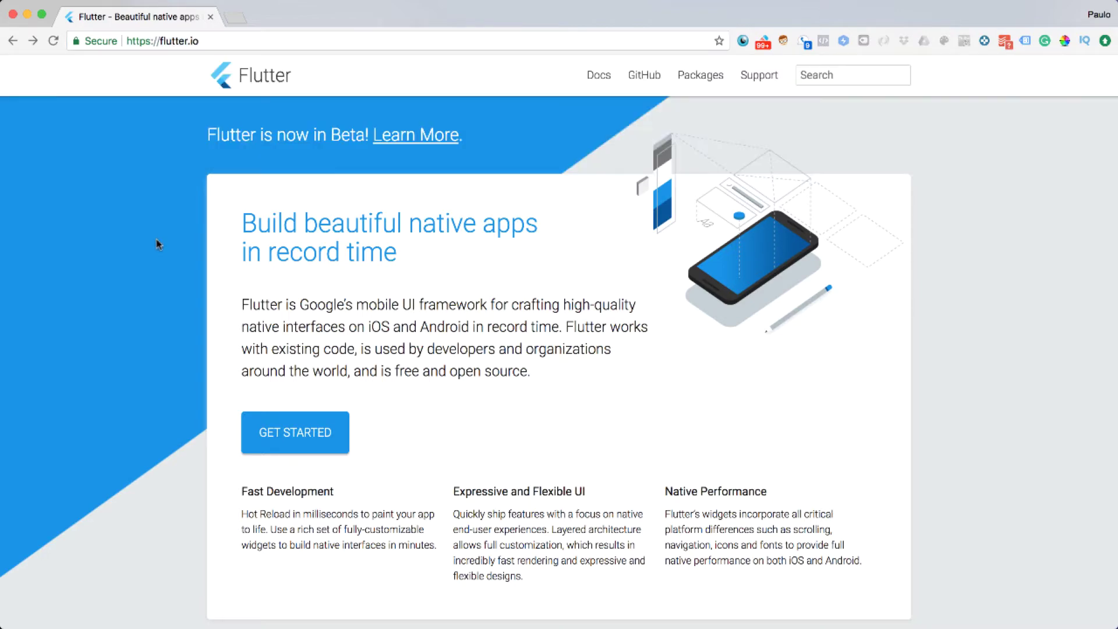
scroll(168, 329, down, 5)
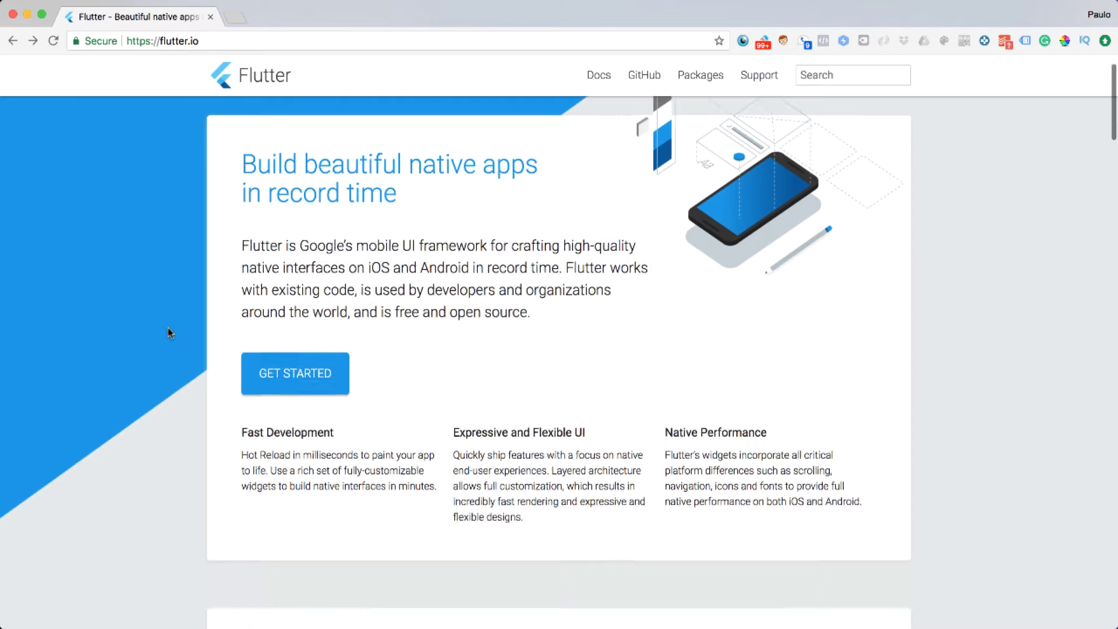
scroll(169, 333, up, 7)
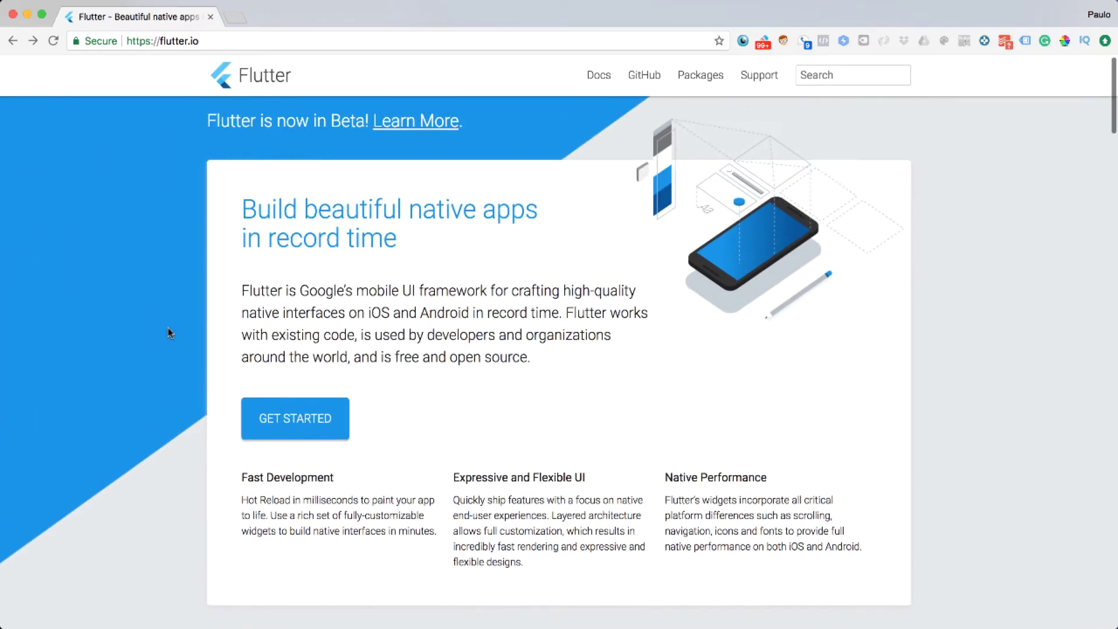
scroll(168, 329, down, 3)
scroll(168, 329, up, 3)
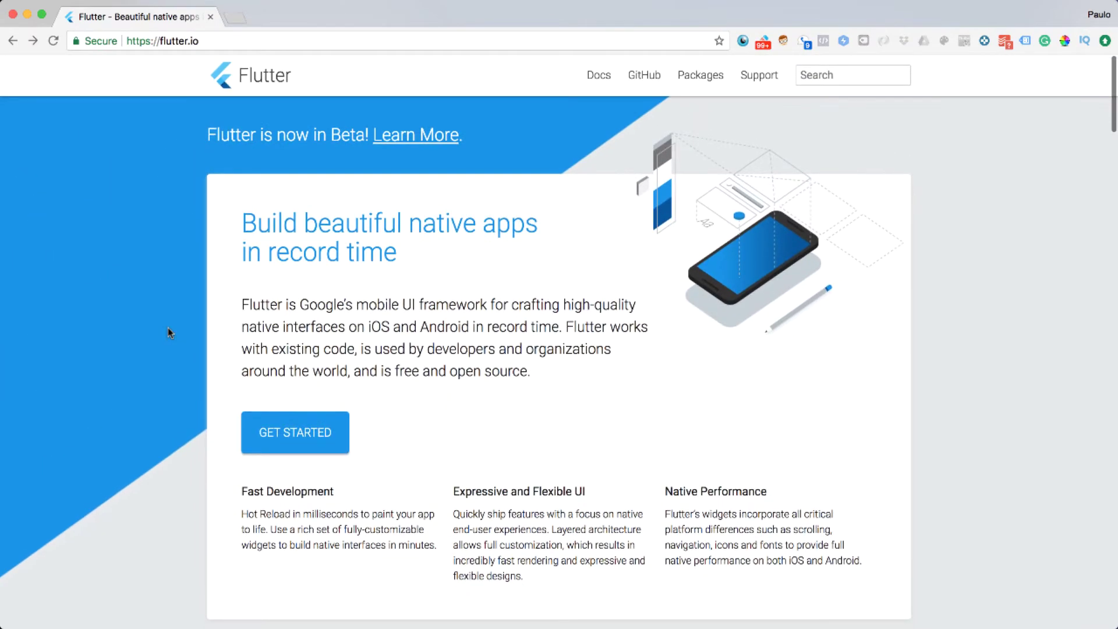
scroll(167, 327, down, 8)
scroll(167, 327, up, 8)
scroll(542, 416, down, 3)
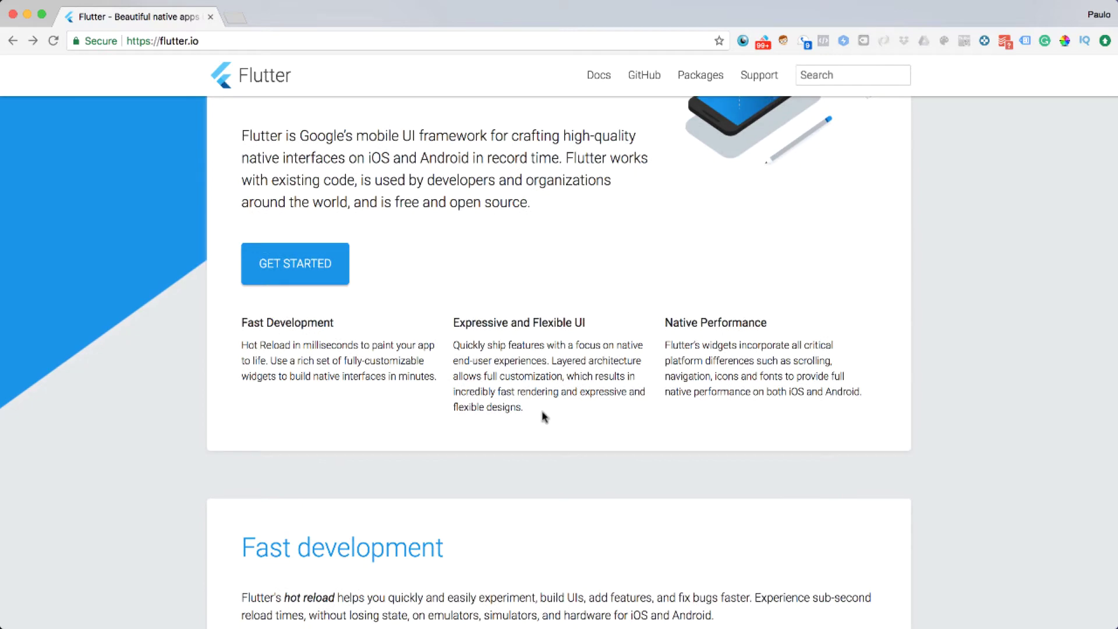
scroll(541, 416, up, 3)
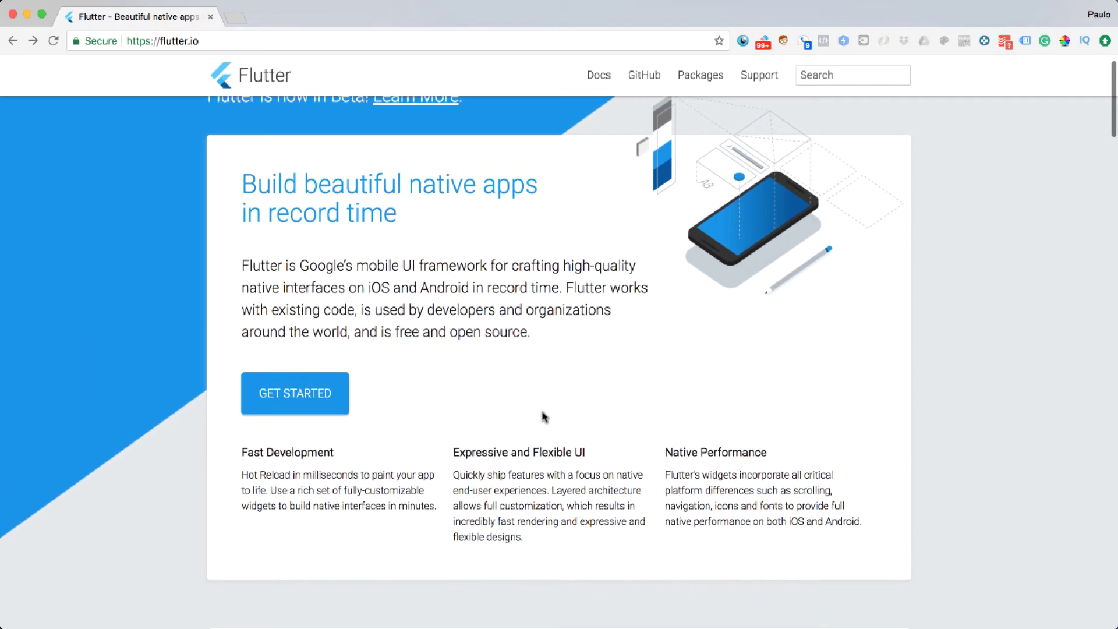
Open the Get Started install page, check the linked wiki article on using Flutter in China, and return to the install page
click(292, 401)
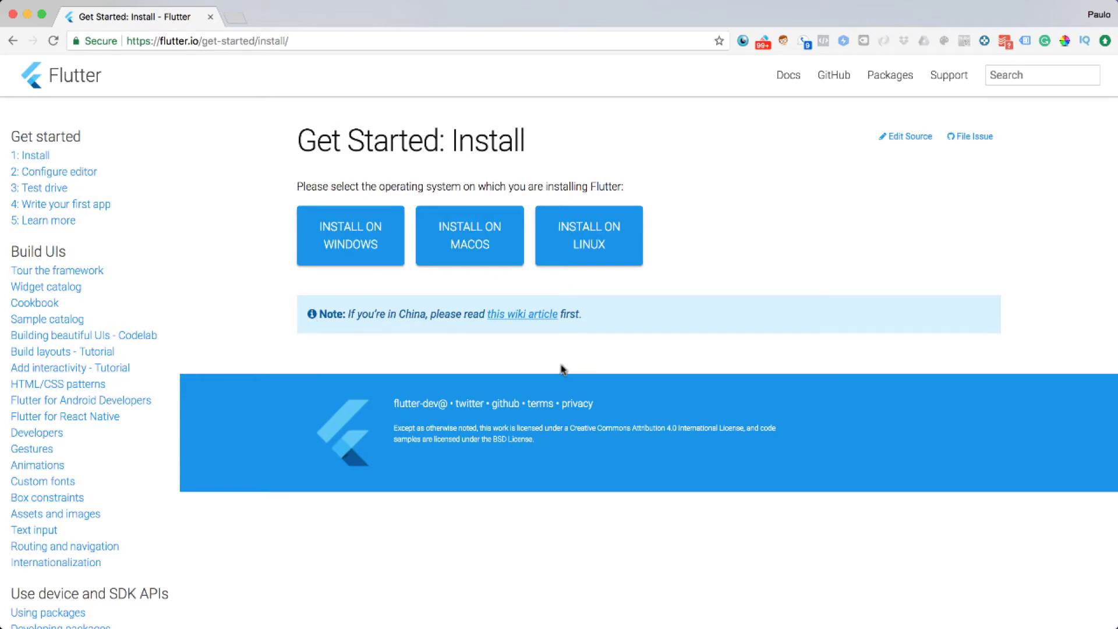
click(517, 315)
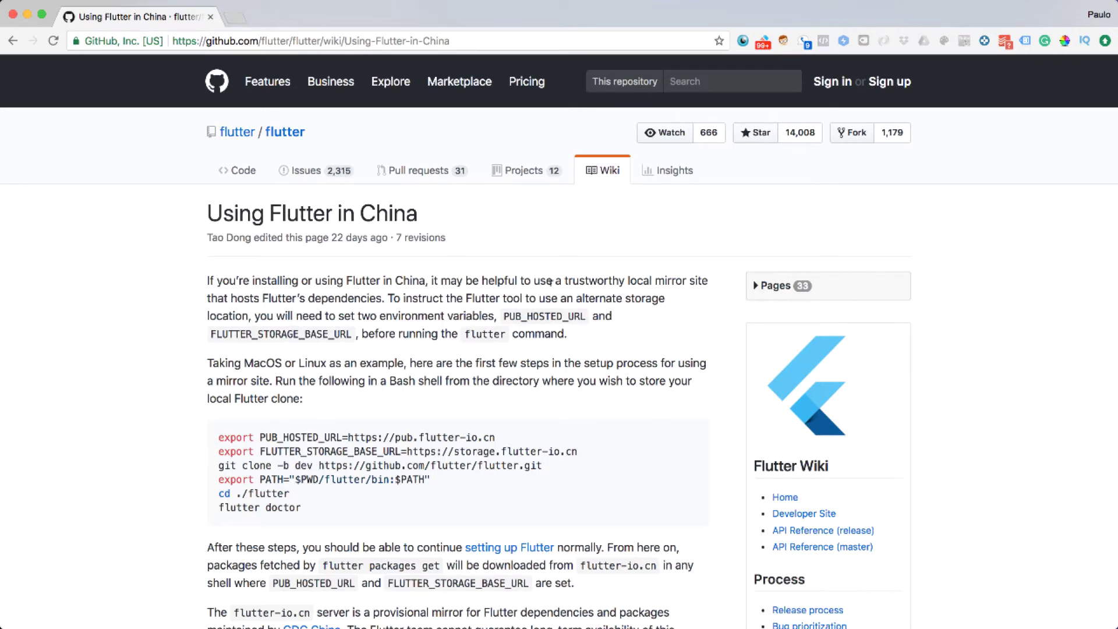
scroll(535, 402, down, 3)
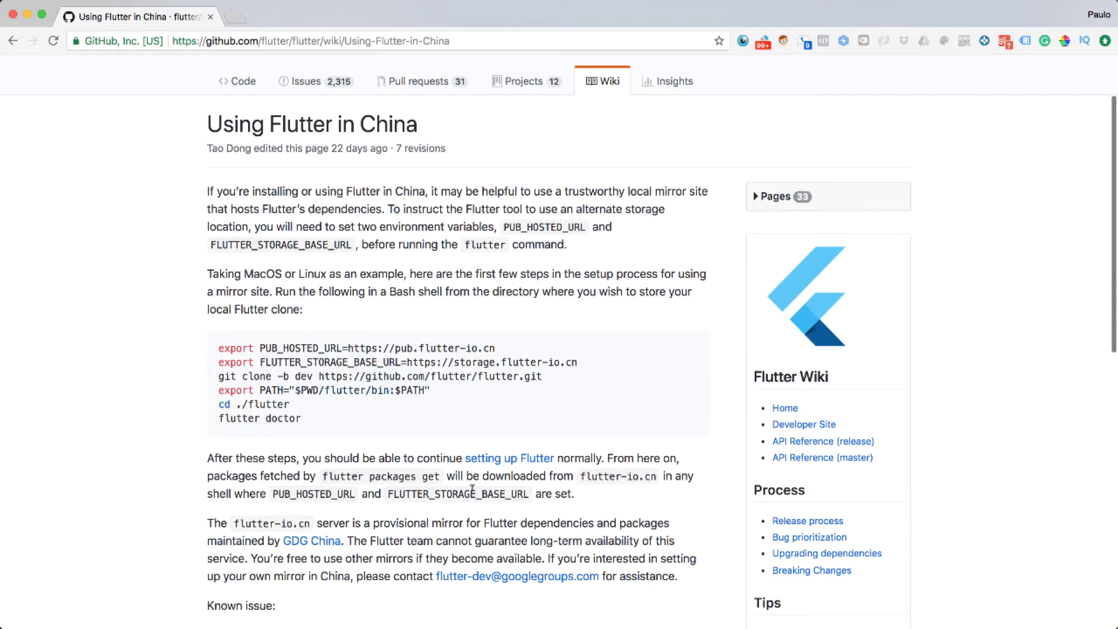
scroll(471, 488, down, 3)
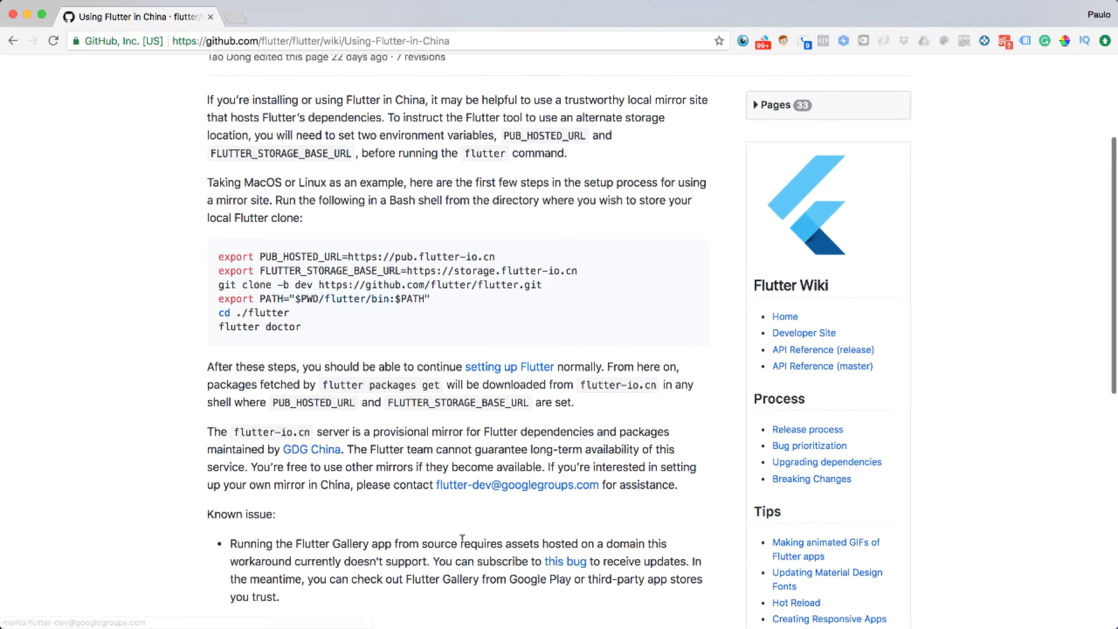
scroll(466, 524, down, 8)
scroll(463, 537, up, 8)
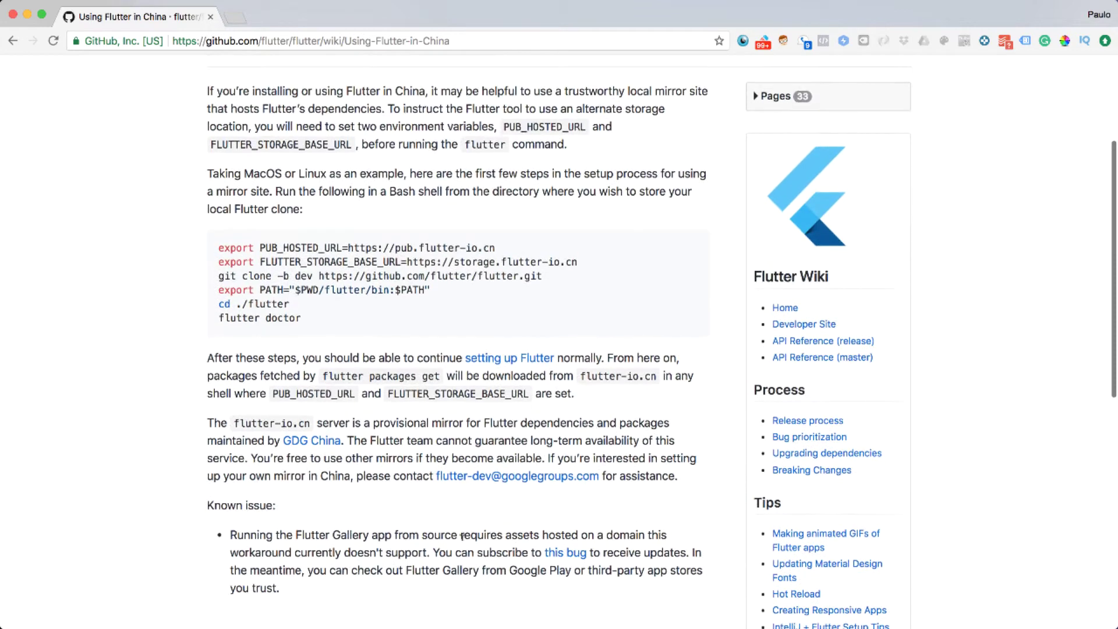
scroll(432, 285, up, 4)
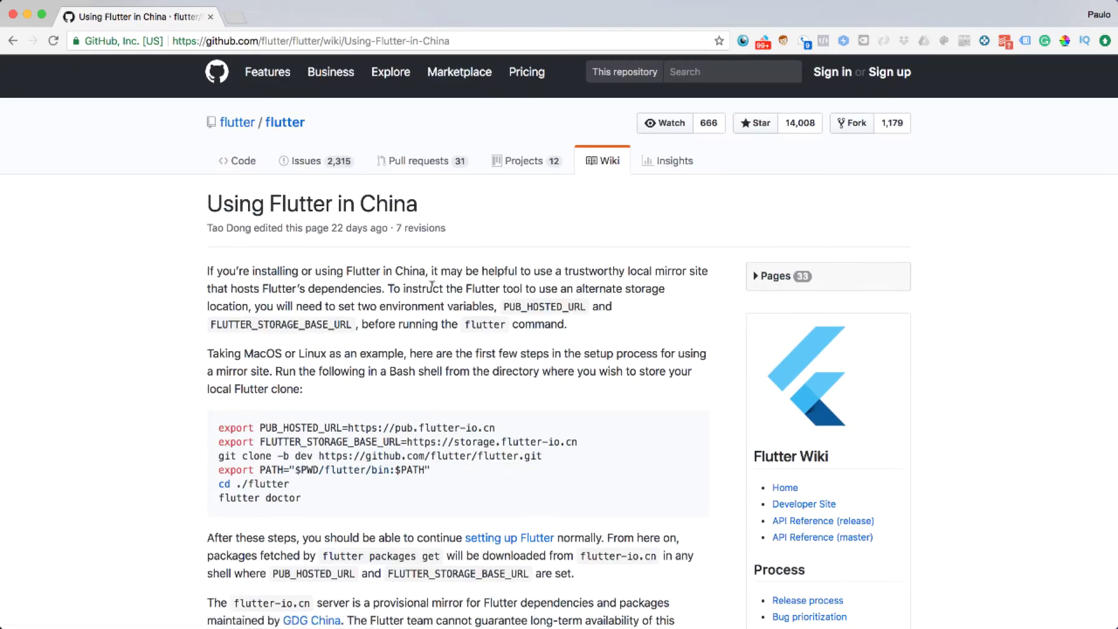
scroll(432, 285, left, 5)
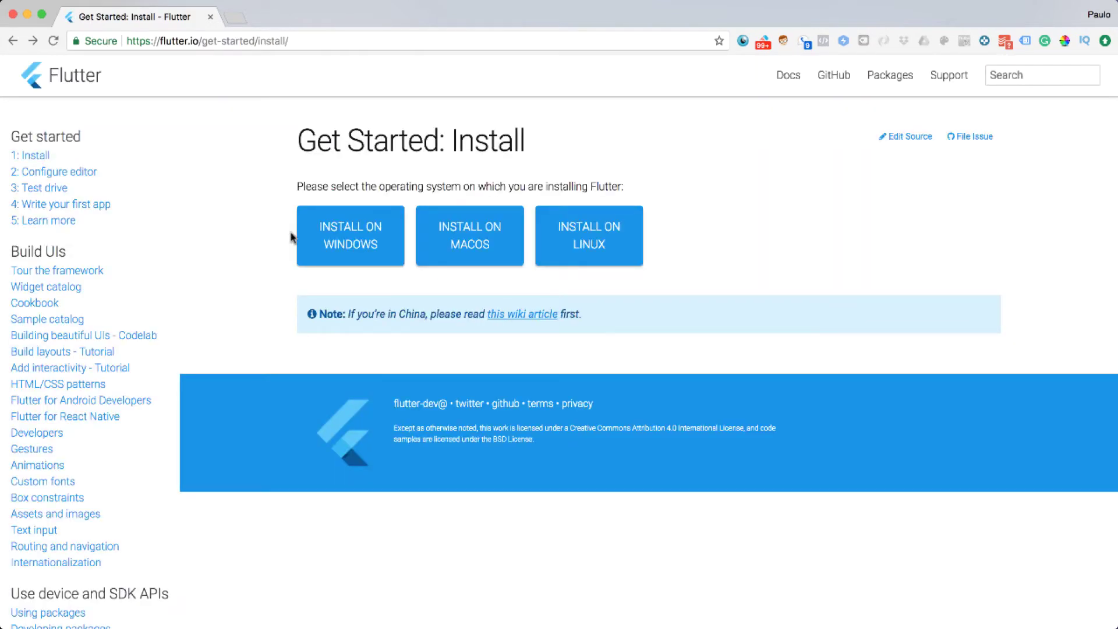
Open the macOS install guide and read its system requirements and Clone the repo sections
click(480, 243)
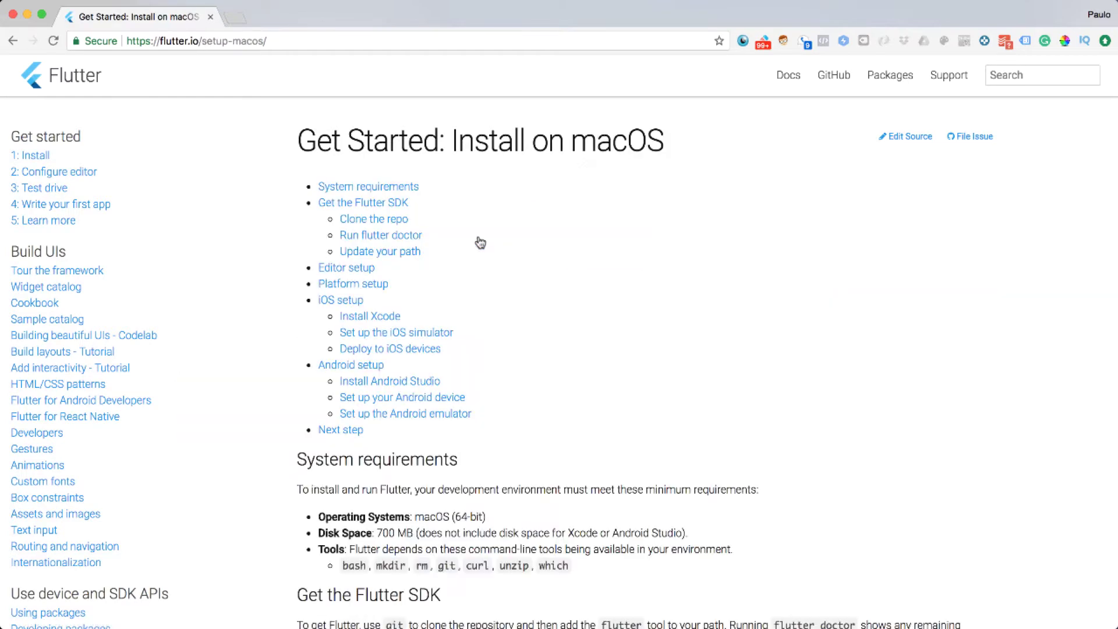
scroll(590, 527, down, 1)
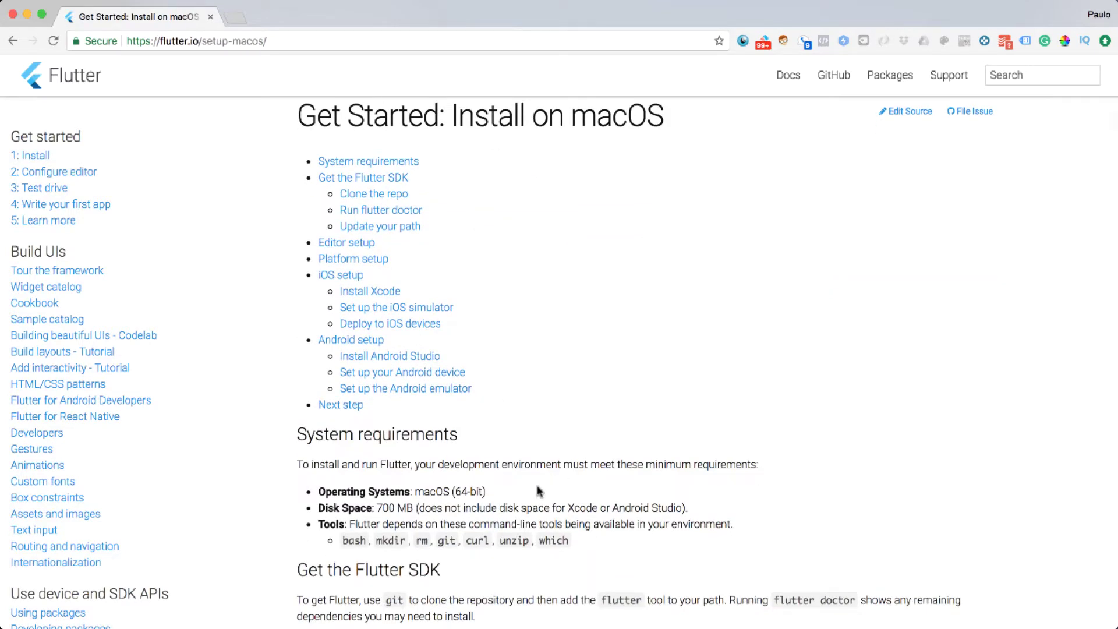
scroll(536, 491, down, 5)
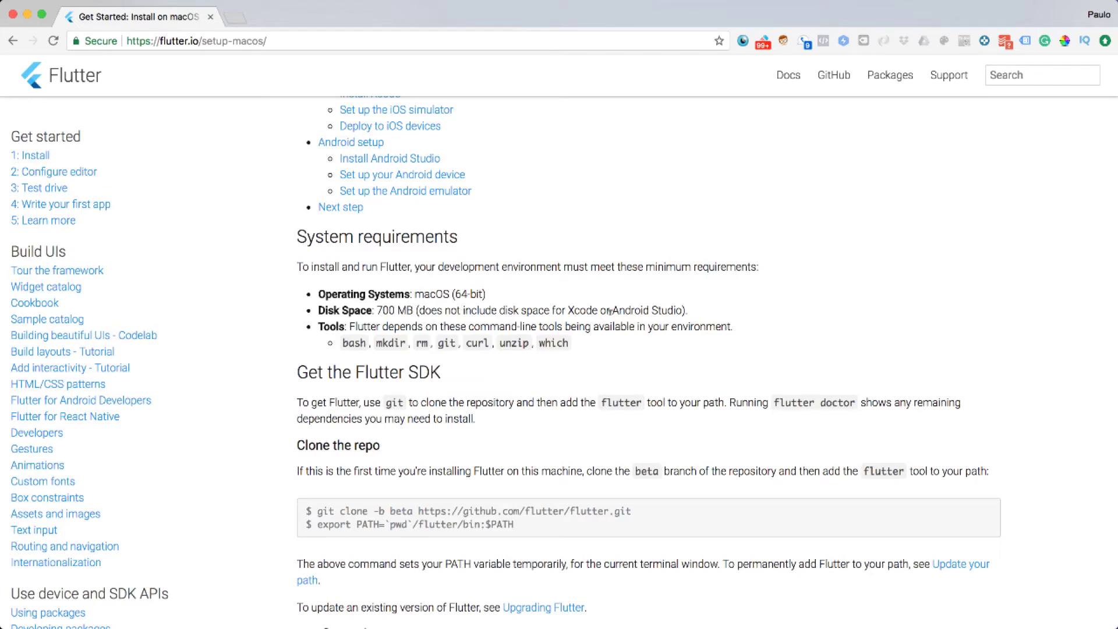
double_click(622, 310)
double_click(658, 310)
double_click(590, 309)
double_click(588, 310)
double_click(577, 310)
double_click(339, 322)
scroll(334, 418, down, 3)
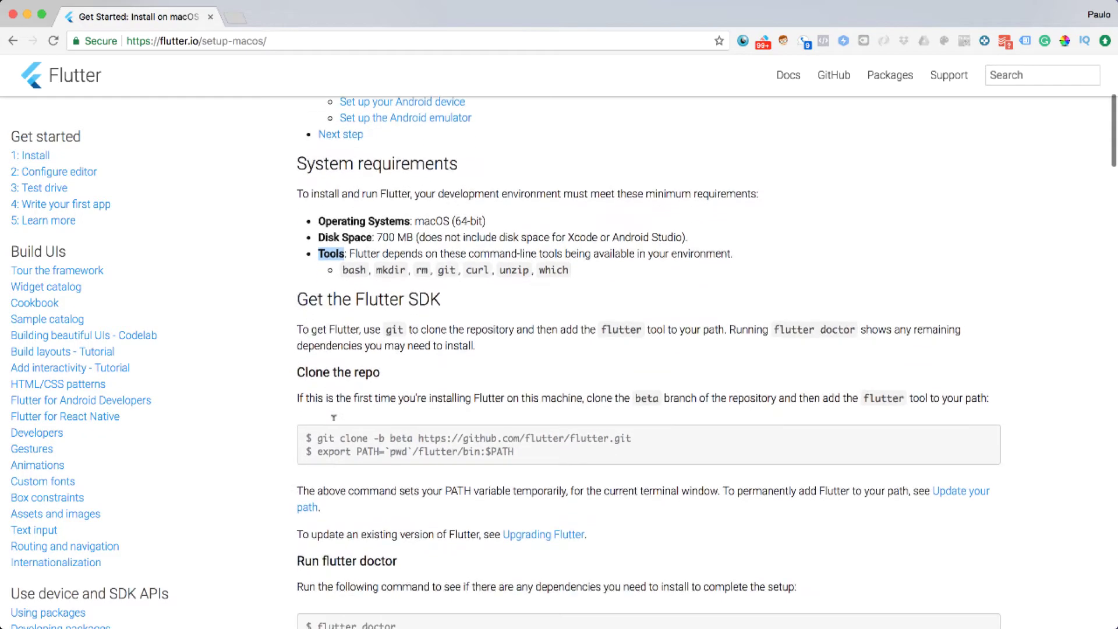
scroll(333, 417, down, 1)
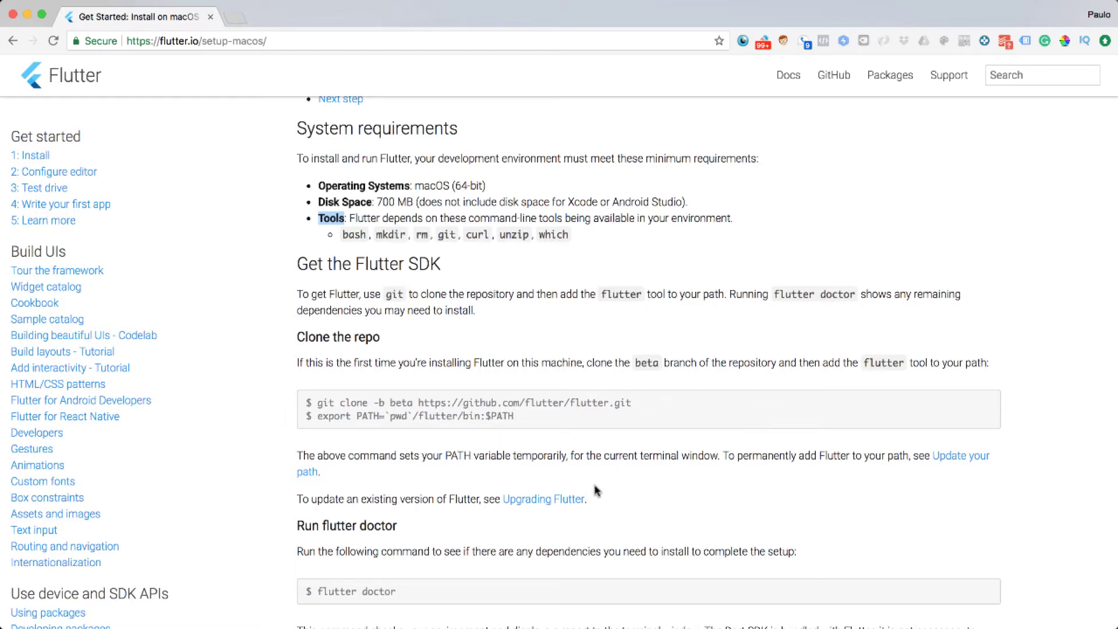
scroll(596, 491, up, 1)
click(954, 433)
Switch to a new Terminal window and add a few blank prompt lines
key(super+space)
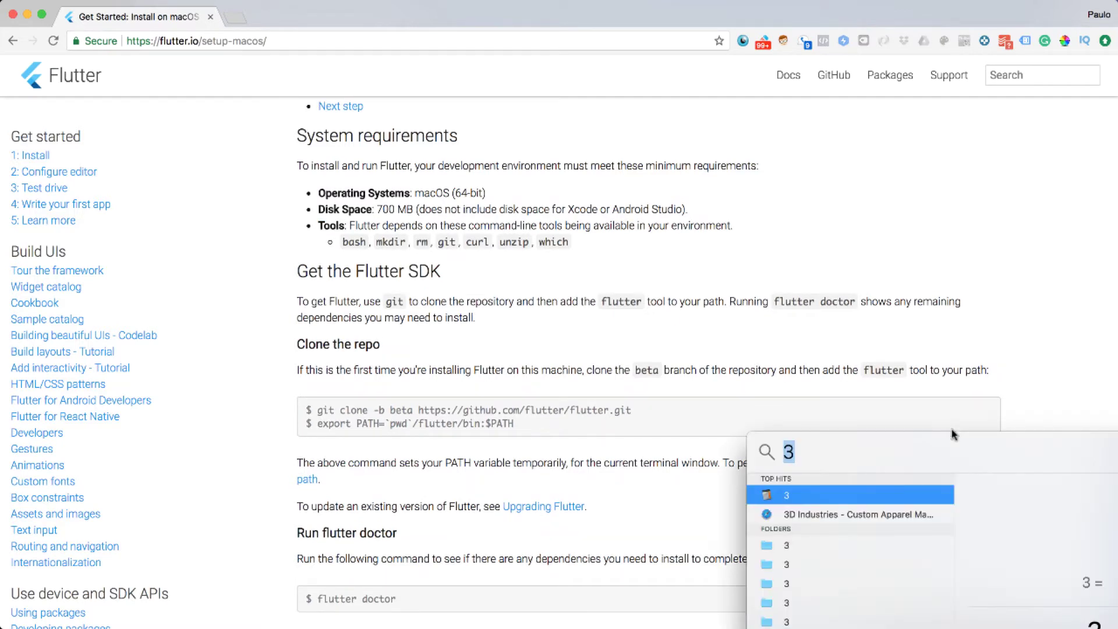
text(terminal)
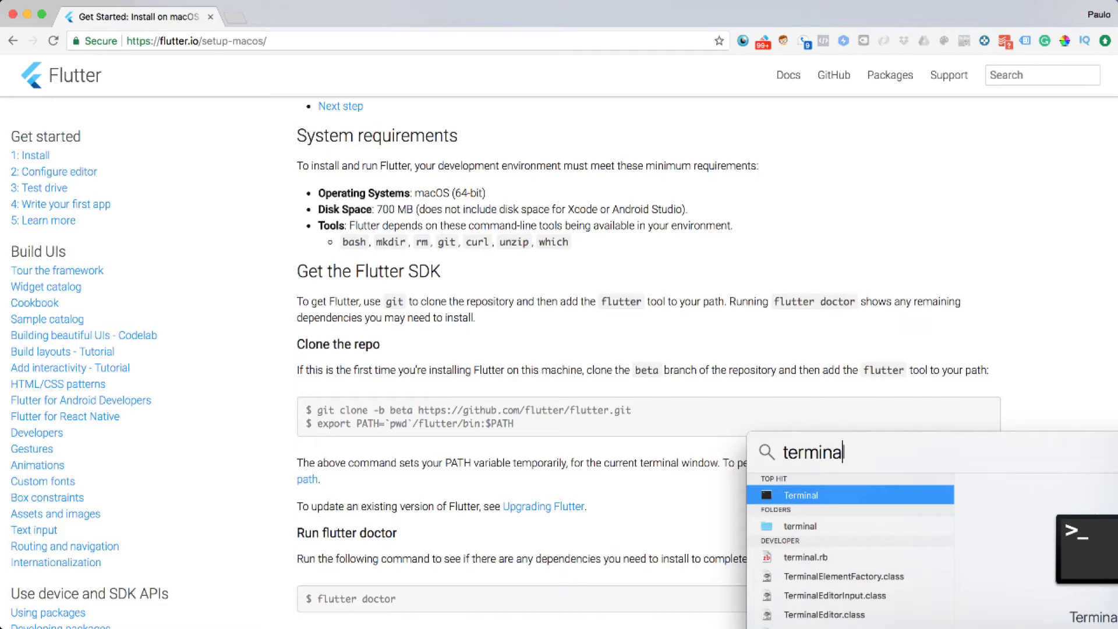
key(Return)
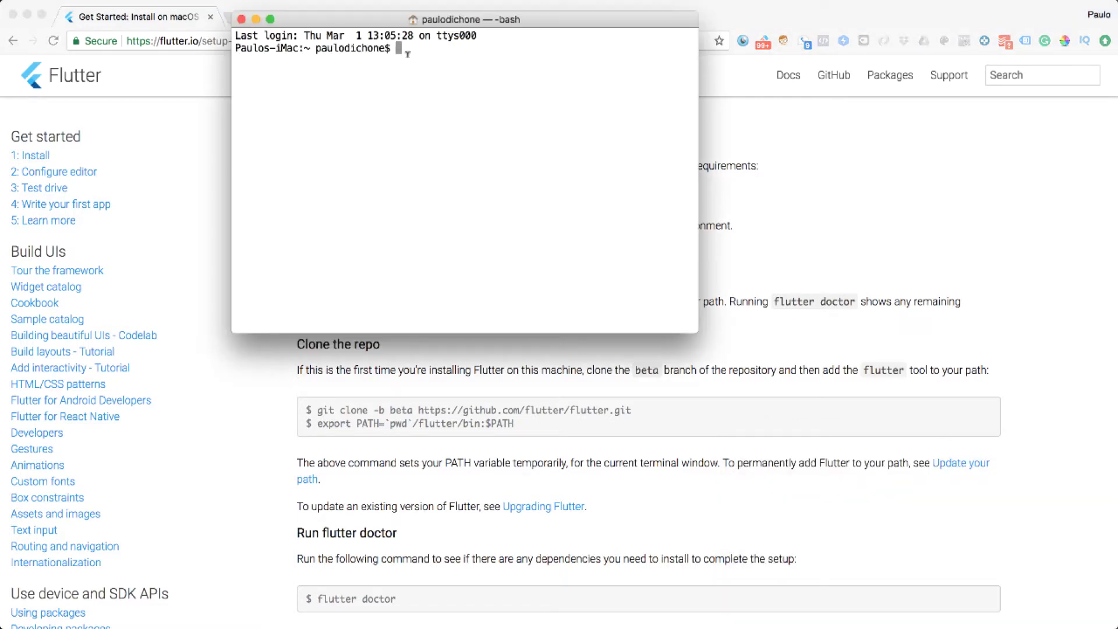
key(Return)
key(Return)
key(Return)
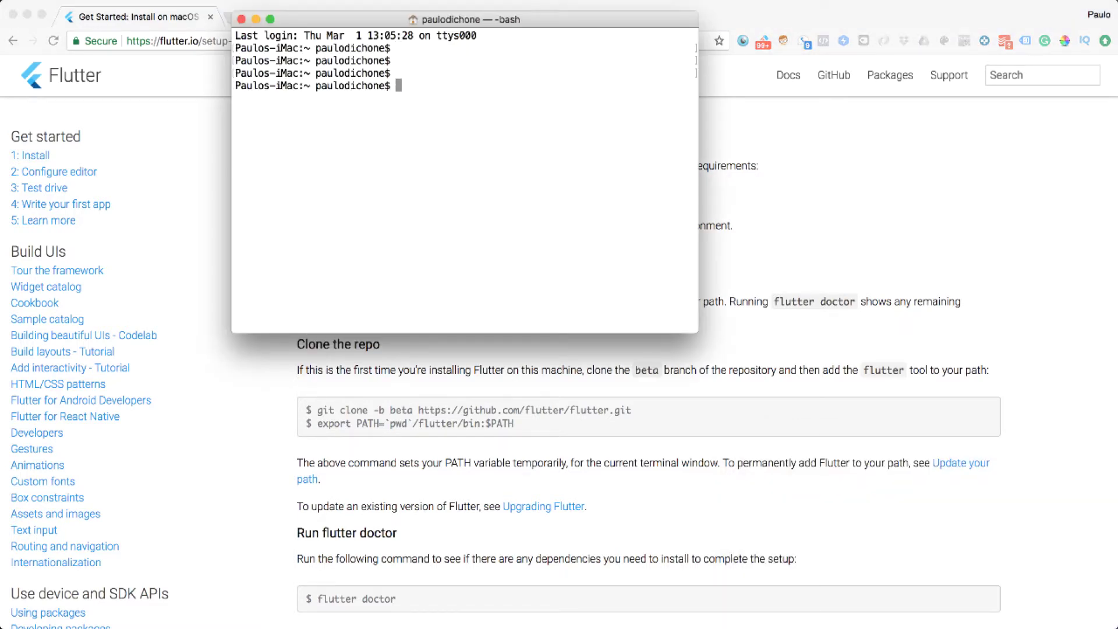
Enlarge the Terminal text to a comfortably readable size
key(super+plus)
key(super+plus)
key(super+plus)
key(super+plus)
key(super+plus)
key(super+plus)
key(super+plus)
key(super+plus)
key(super+plus)
key(super+plus)
key(super+plus)
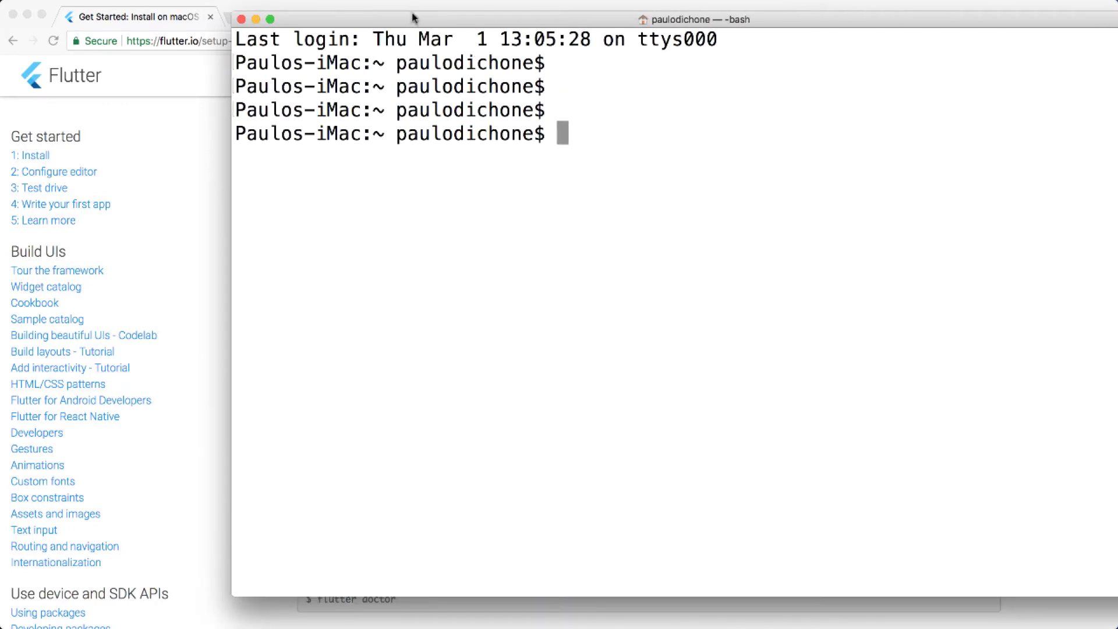
Arrange the Terminal window beneath the guide's Clone the repo commands so both are readable
drag(401, 21, 340, 398)
scroll(425, 283, down, 5)
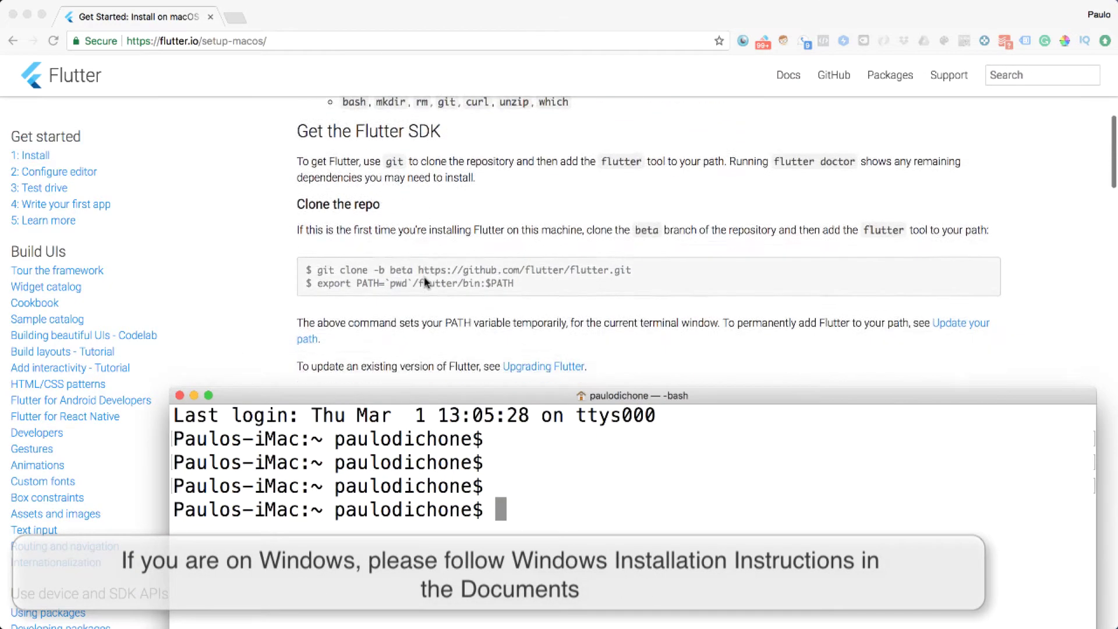
drag(725, 401, 727, 385)
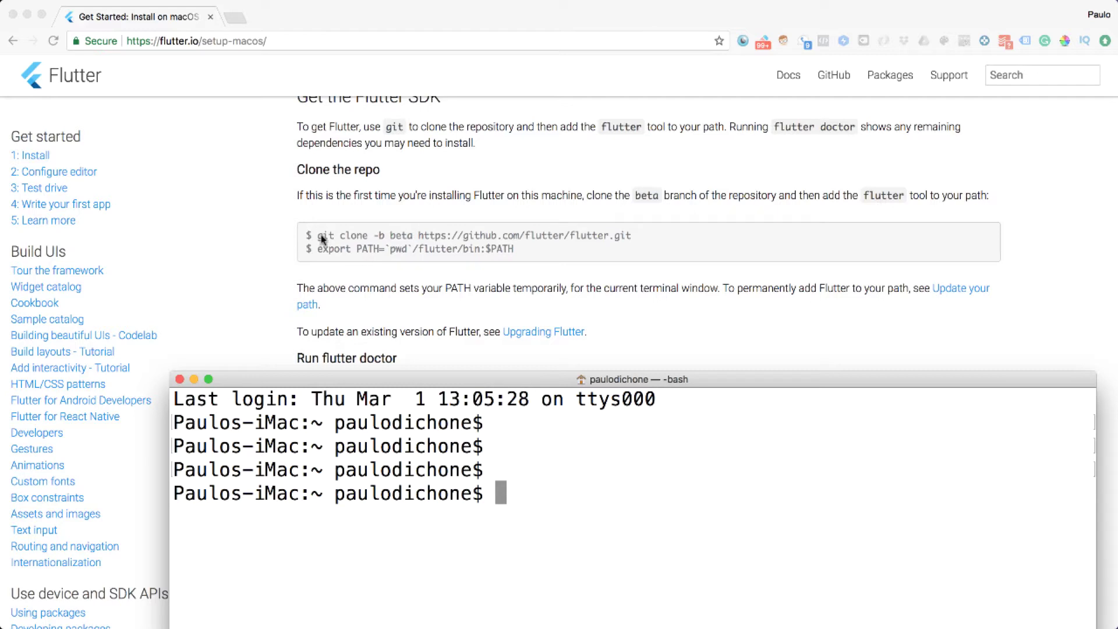
click(336, 233)
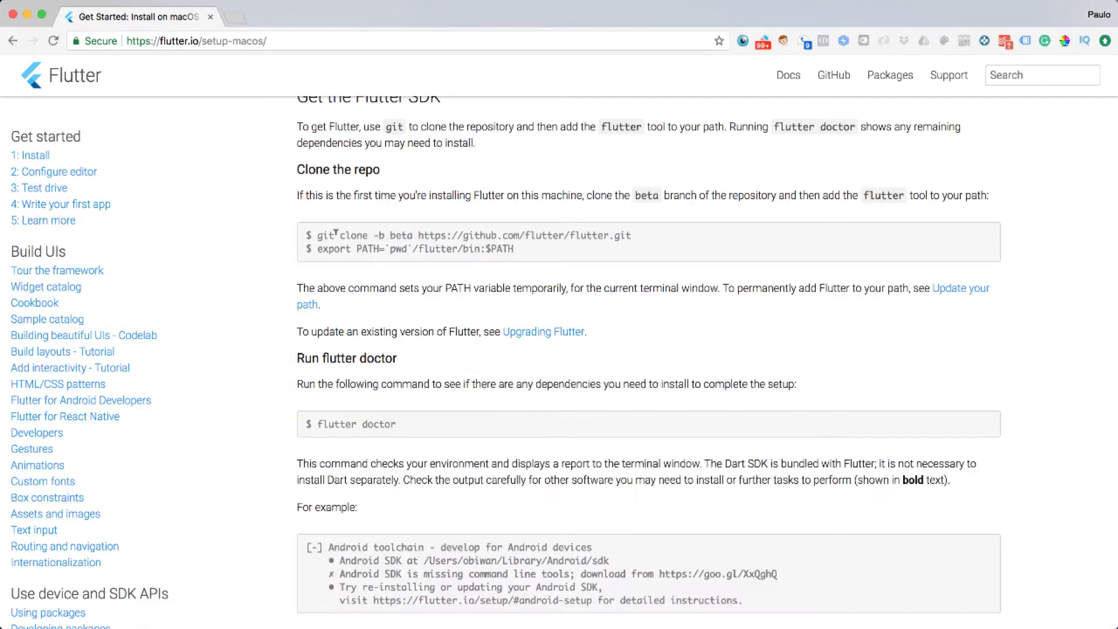
drag(318, 235, 633, 243)
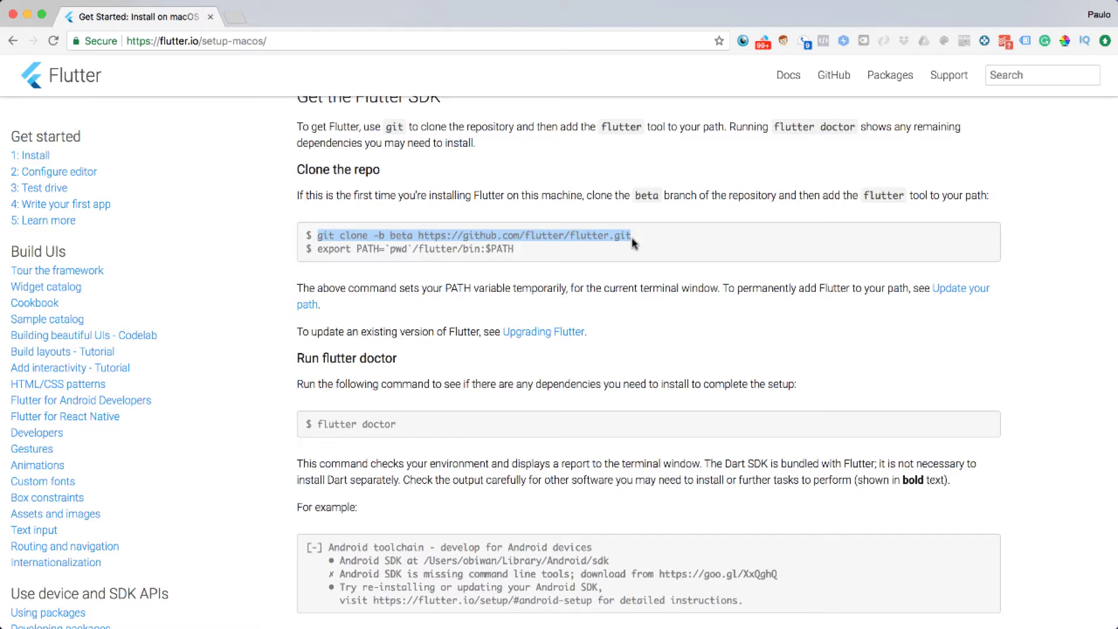
key(super+c)
key(super+Tab)
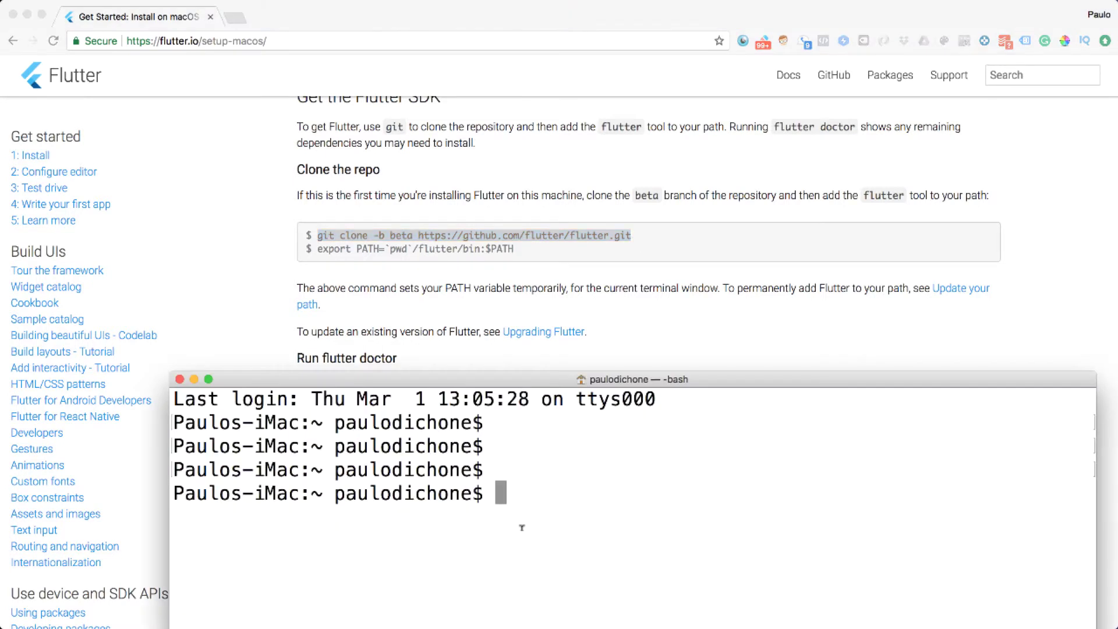
key(super+v)
key(Return)
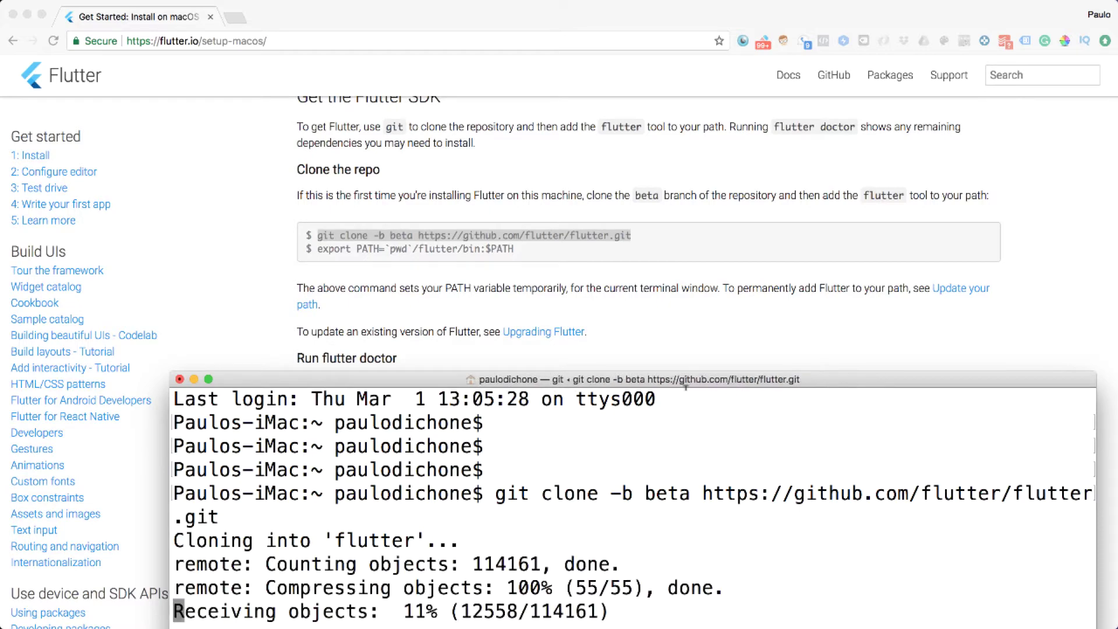
drag(862, 379, 879, 162)
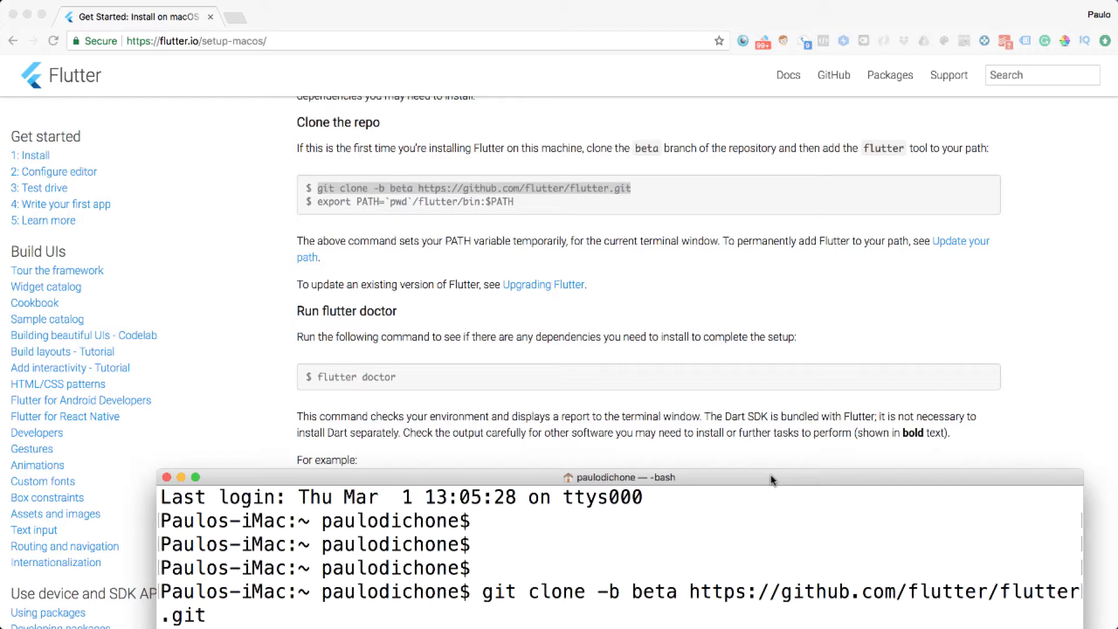
Return to the browser and open the install guide's Update your path instructions
click(936, 257)
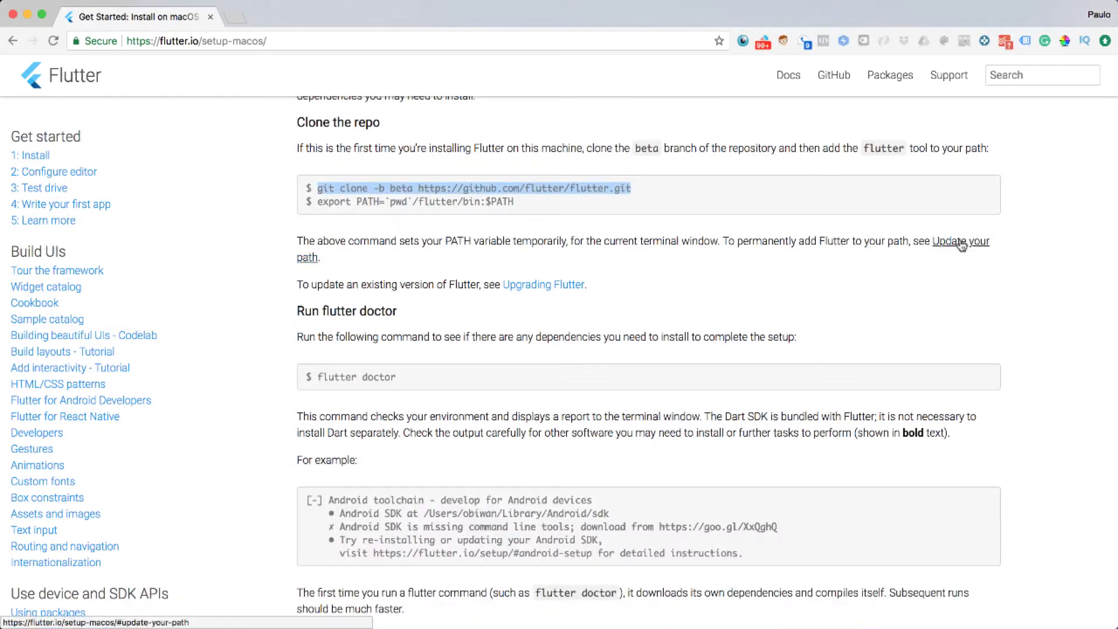
click(961, 244)
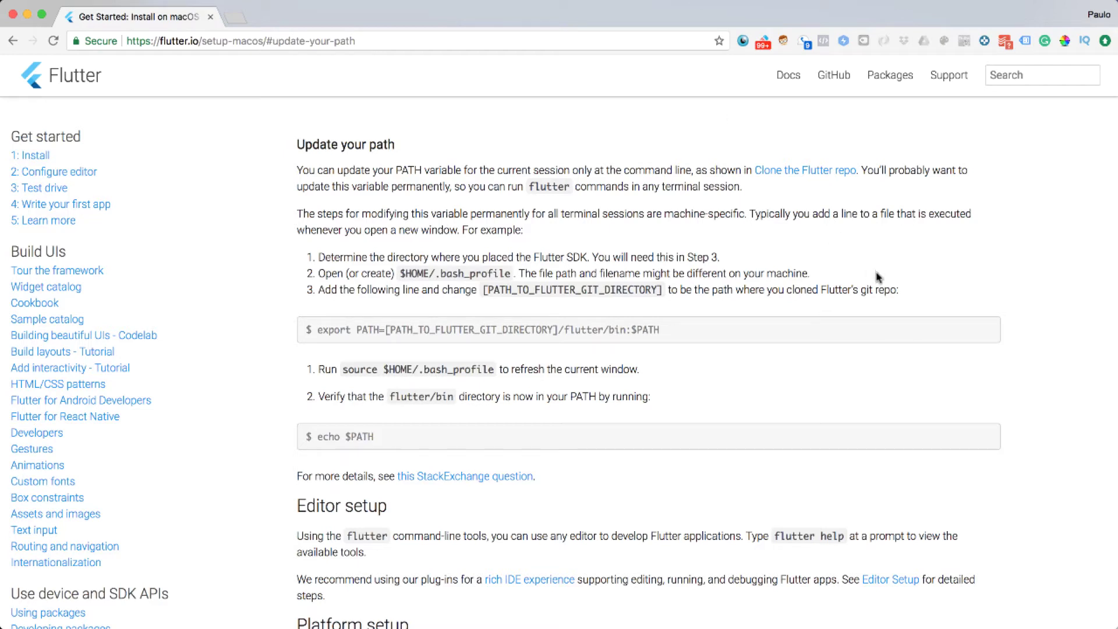
Switch to Finder and open the home folder
key(super+Tab)
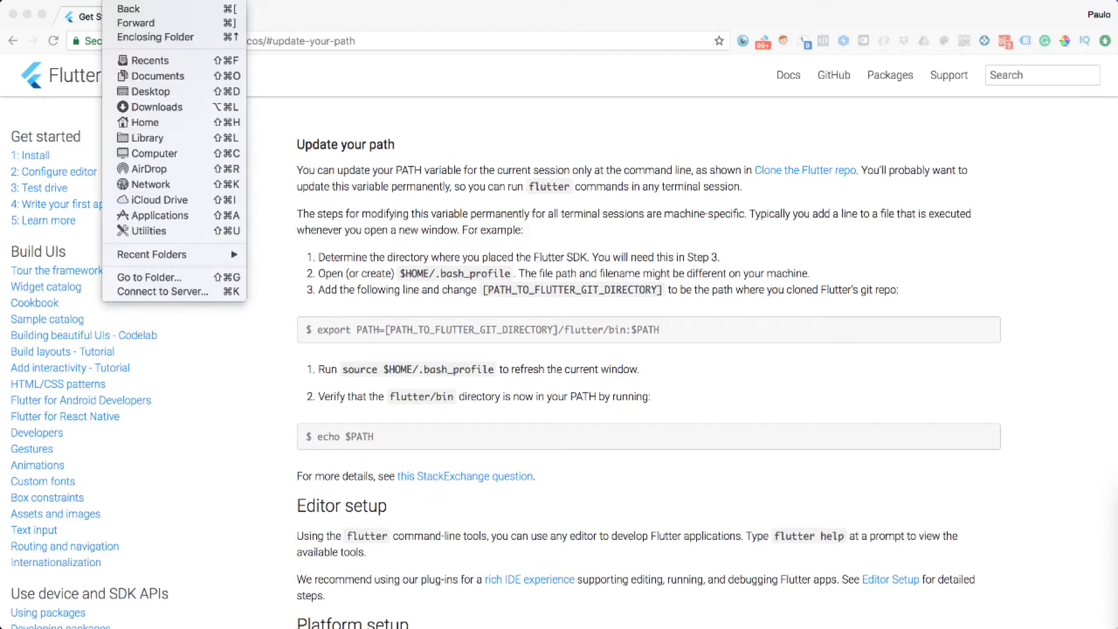
click(142, 123)
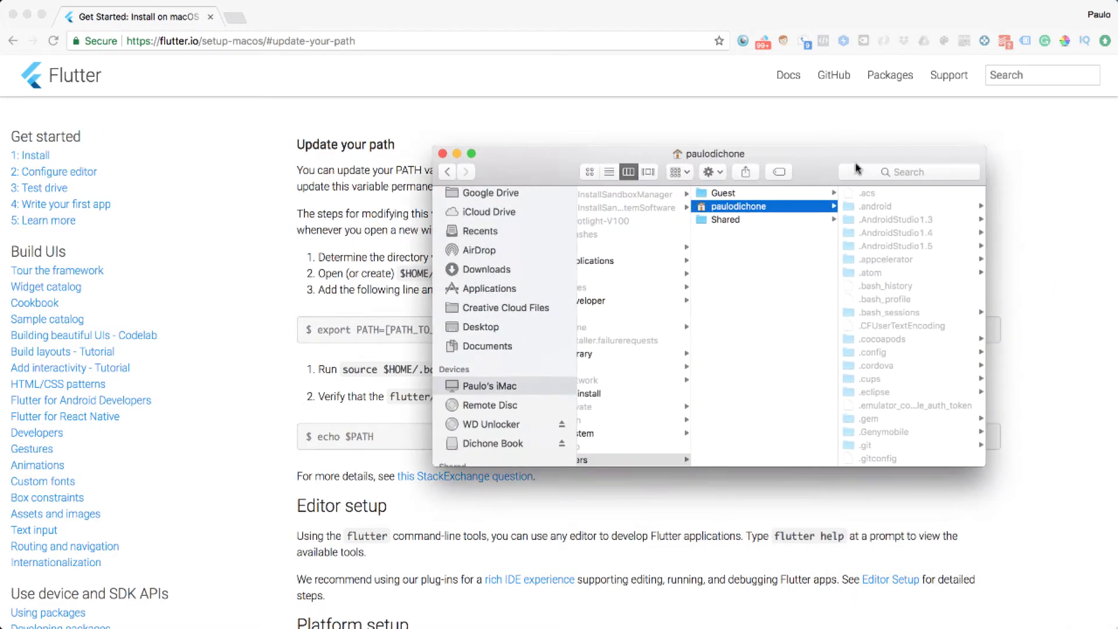
Open the cloned flutter folder in the home folder and place the Finder window clear of the guide's PATH instructions
drag(822, 152, 385, 80)
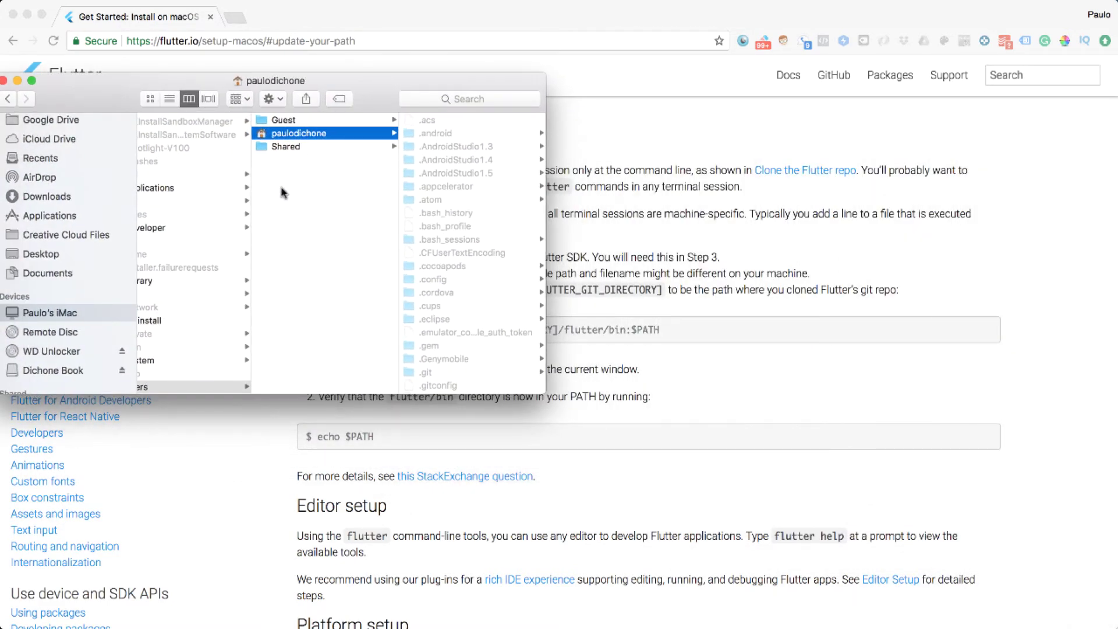
scroll(429, 227, down, 10)
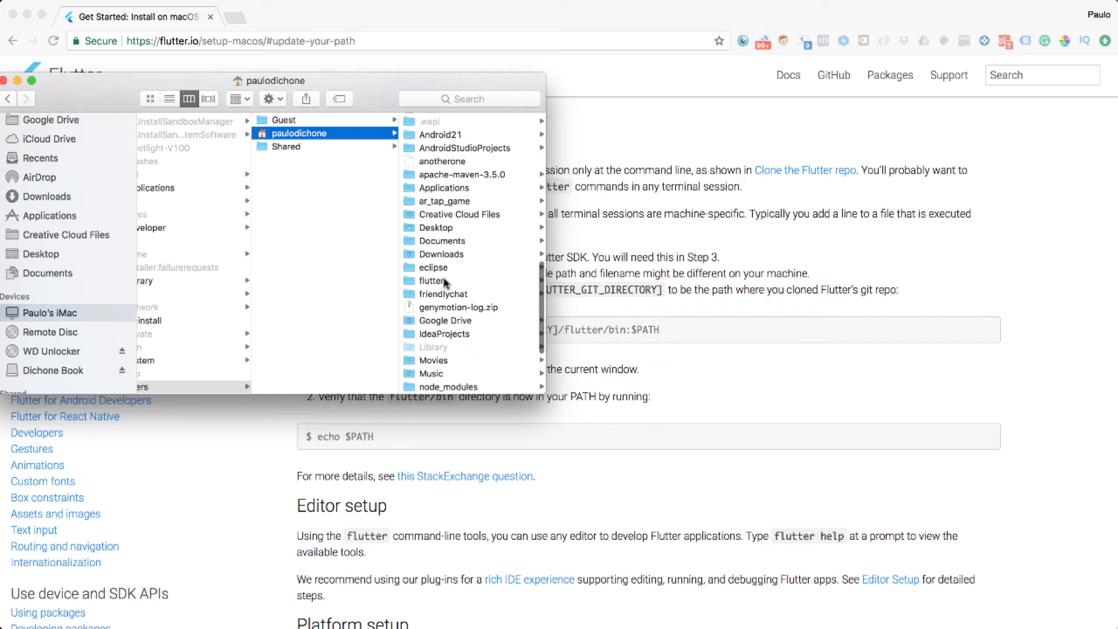
click(429, 281)
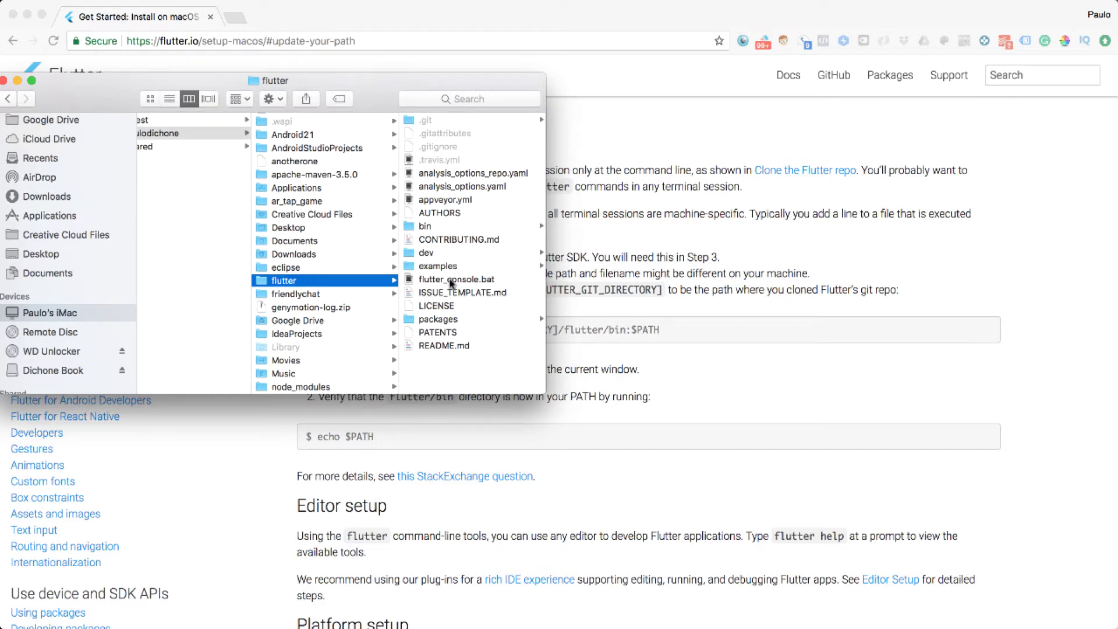
scroll(302, 249, left, 1)
drag(389, 87, 372, 31)
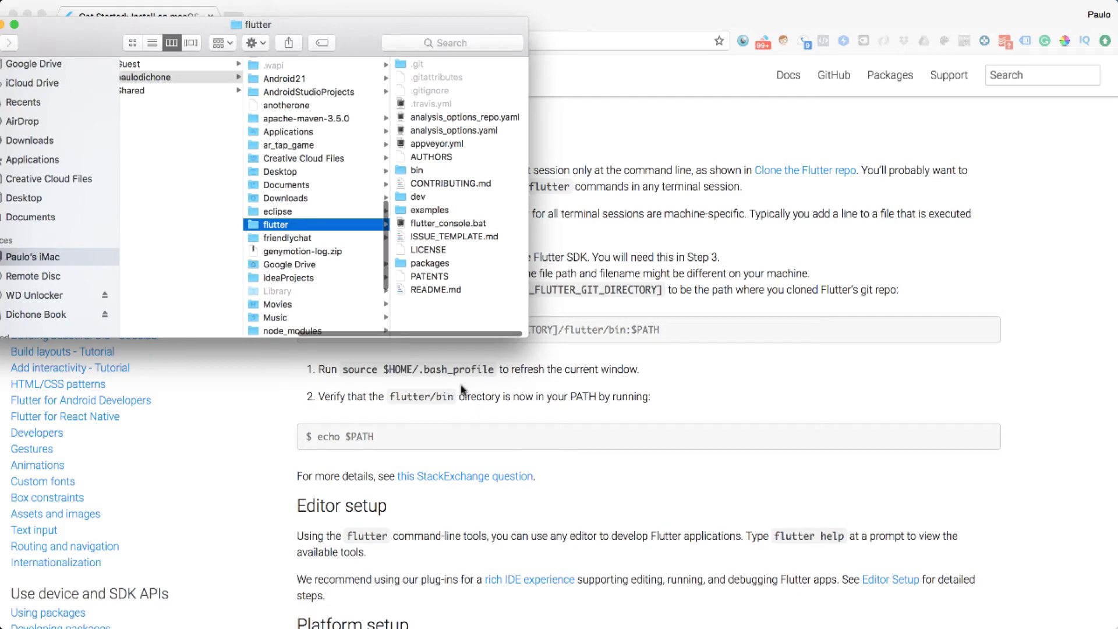
Switch to the browser and copy the guide's line export PATH=[PATH_TO_FLUTTER_GIT_DIRECTORY]/flutter/bin:$PATH
scroll(463, 393, up, 5)
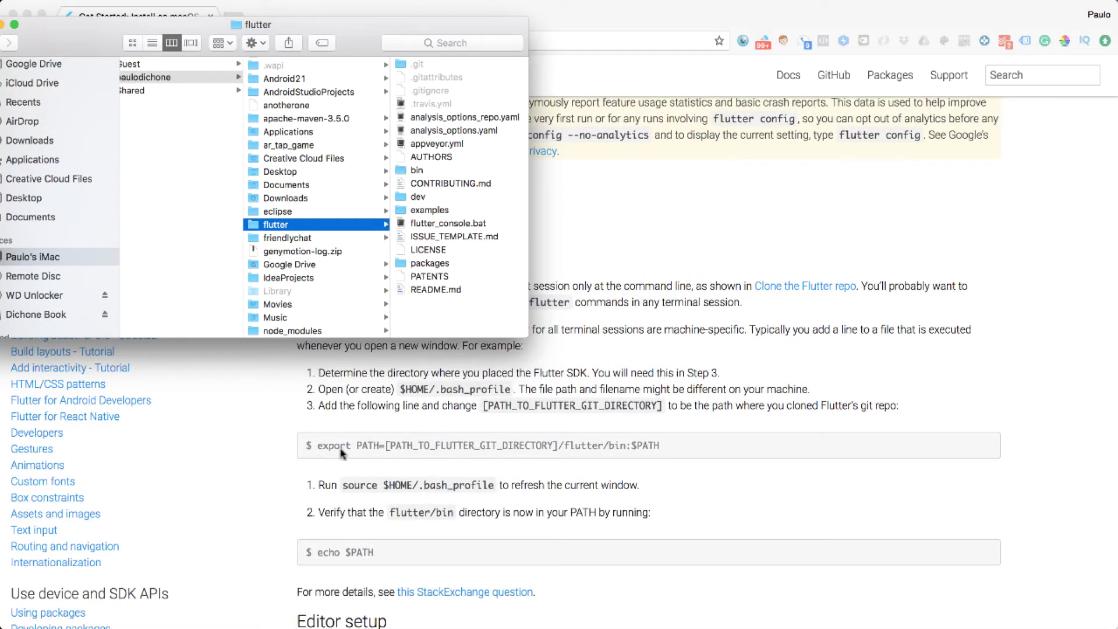
click(324, 445)
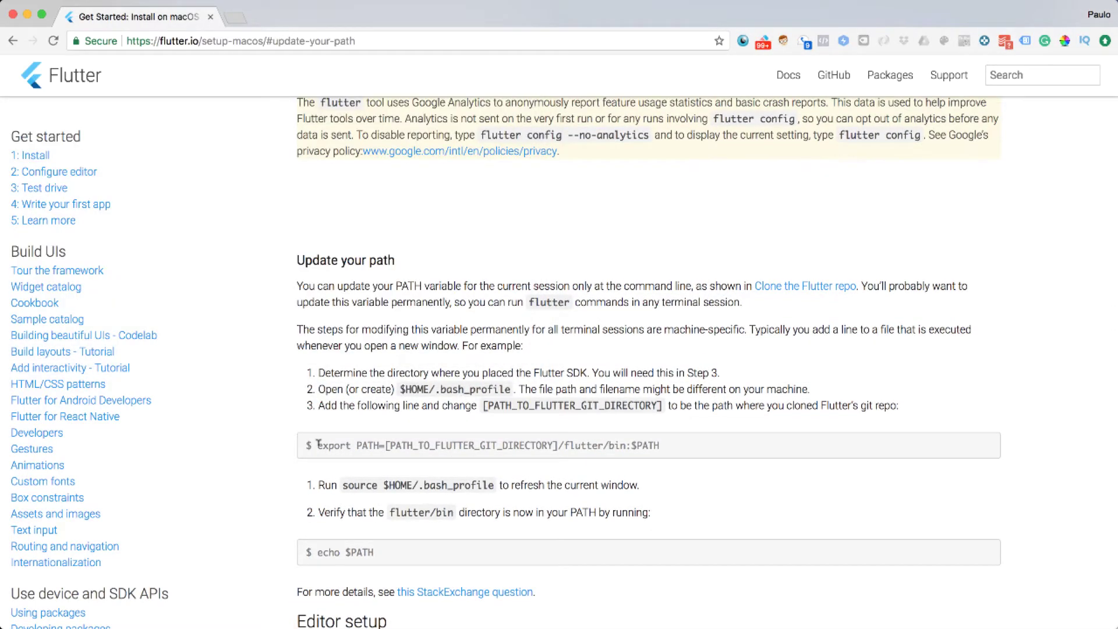
drag(320, 446, 665, 455)
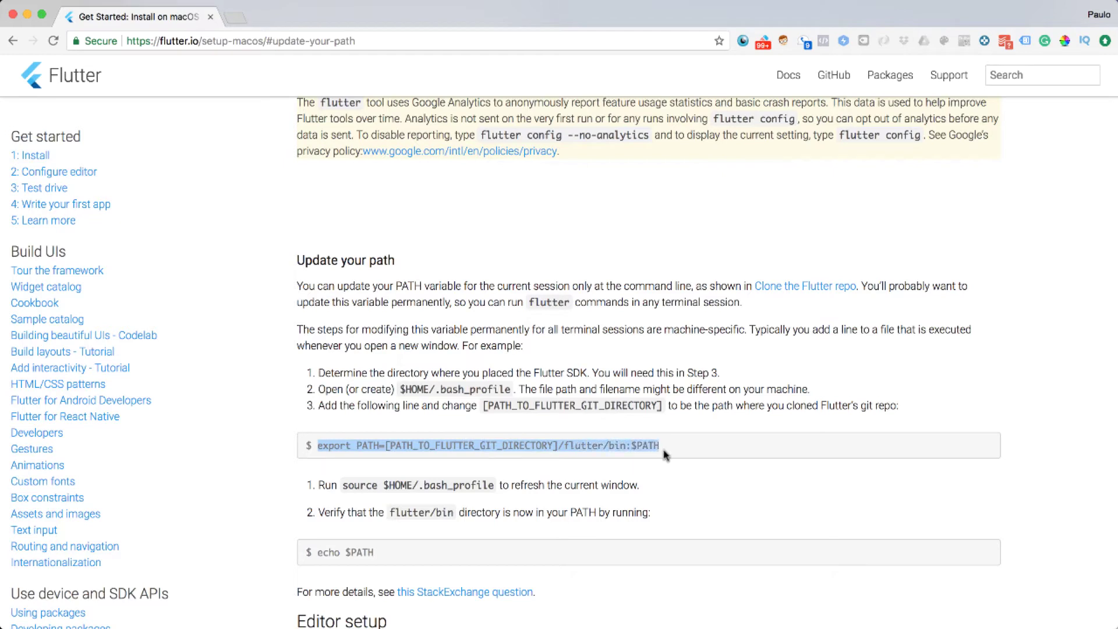
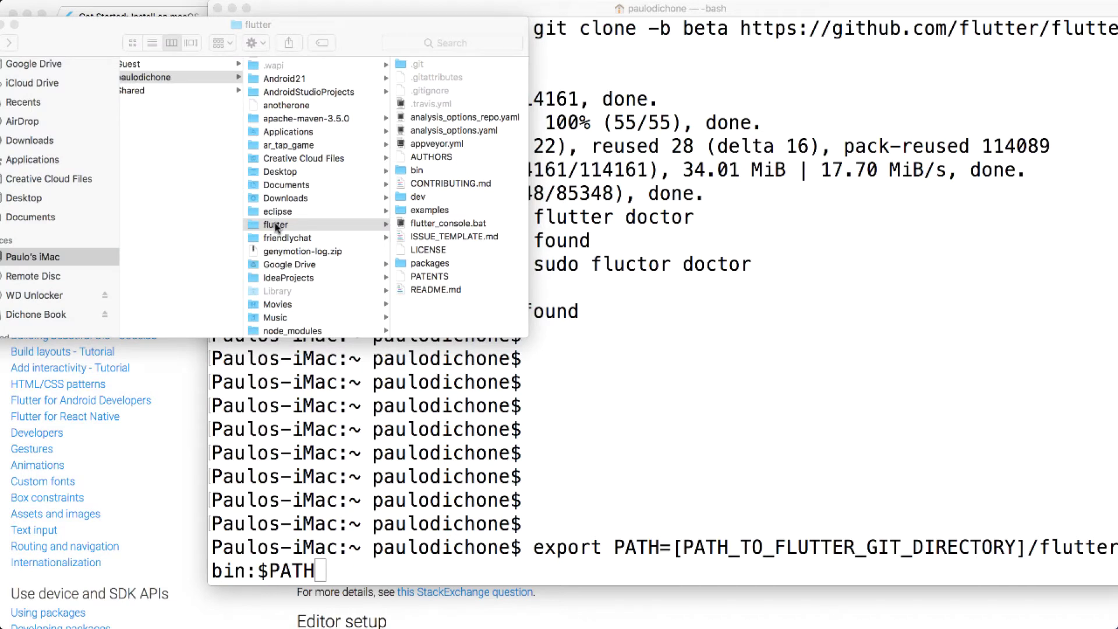
Insert the flutter folder's path from Finder at the end of Terminal's export command, copy it, and delete it from there
drag(276, 227, 449, 560)
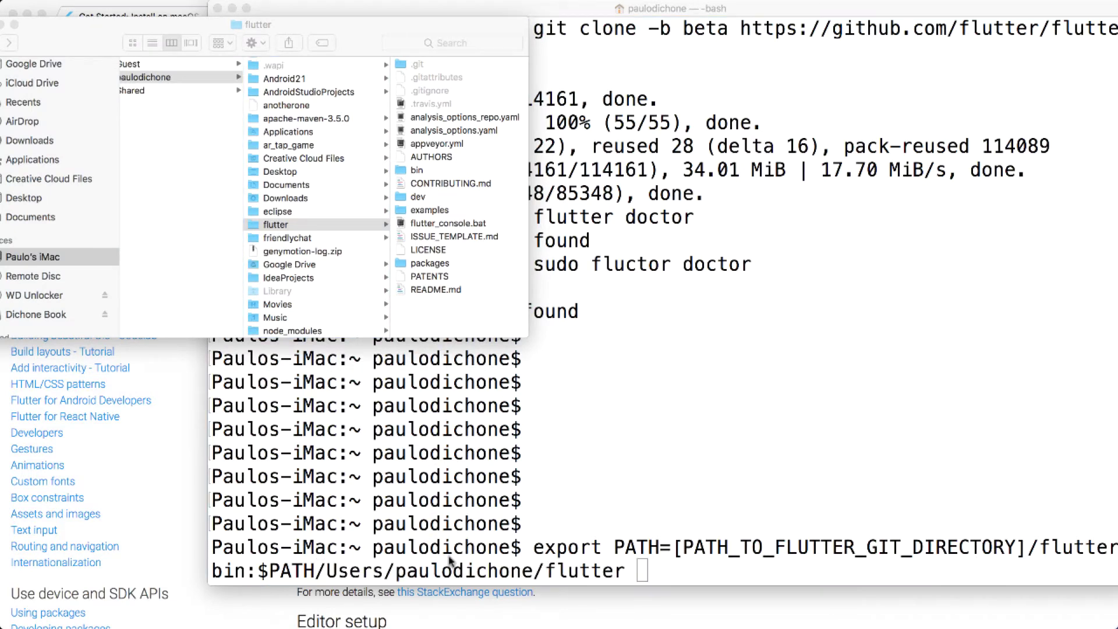
click(316, 575)
drag(316, 574, 624, 568)
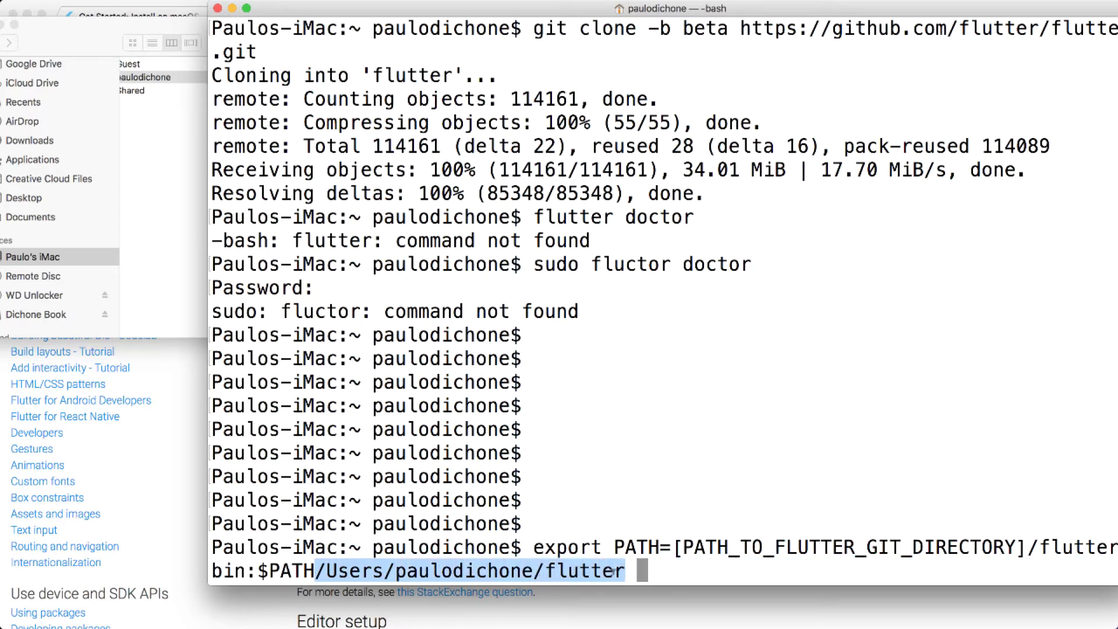
key(BackSpace)
key(BackSpace)
key(BackSpace)
key(BackSpace)
key(BackSpace)
key(BackSpace)
key(BackSpace)
key(BackSpace)
key(BackSpace)
key(BackSpace)
key(BackSpace)
key(BackSpace)
key(BackSpace)
key(BackSpace)
key(BackSpace)
key(BackSpace)
key(BackSpace)
key(BackSpace)
key(BackSpace)
key(BackSpace)
key(BackSpace)
key(BackSpace)
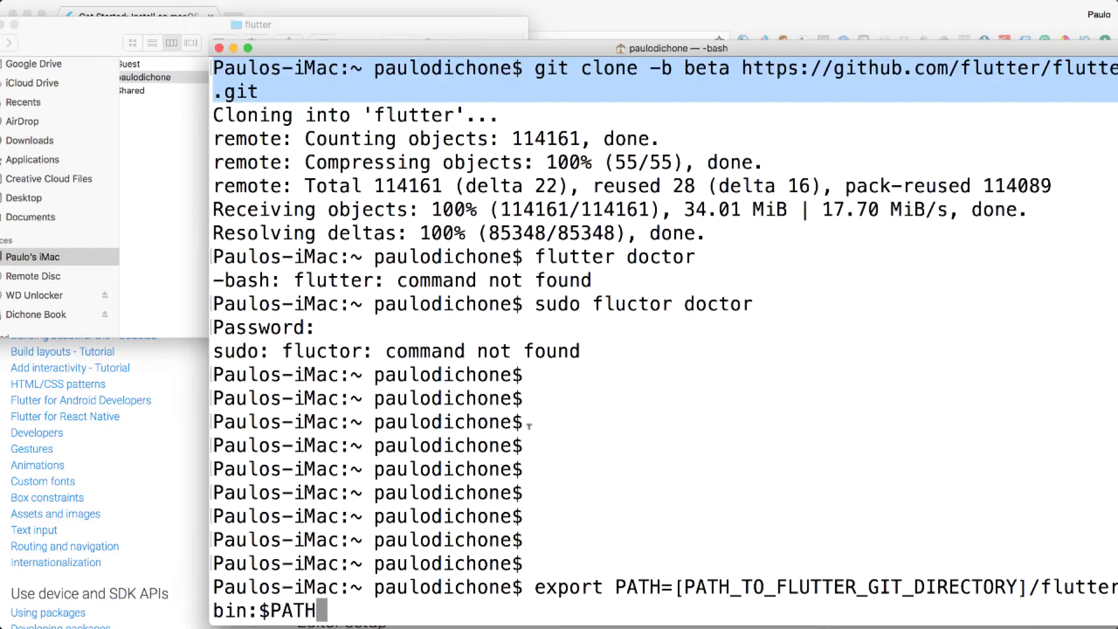
Replace the [PATH_TO_FLUTTER_GIT_DIRECTORY] placeholder in the export command with the copied flutter folder path
key(Left)
key(Left)
key(Left)
key(Left)
key(Left)
key(Left)
key(Left)
key(Left)
key(Left)
key(Left)
key(Left)
key(Left)
key(Left)
key(Left)
key(Left)
key(Left)
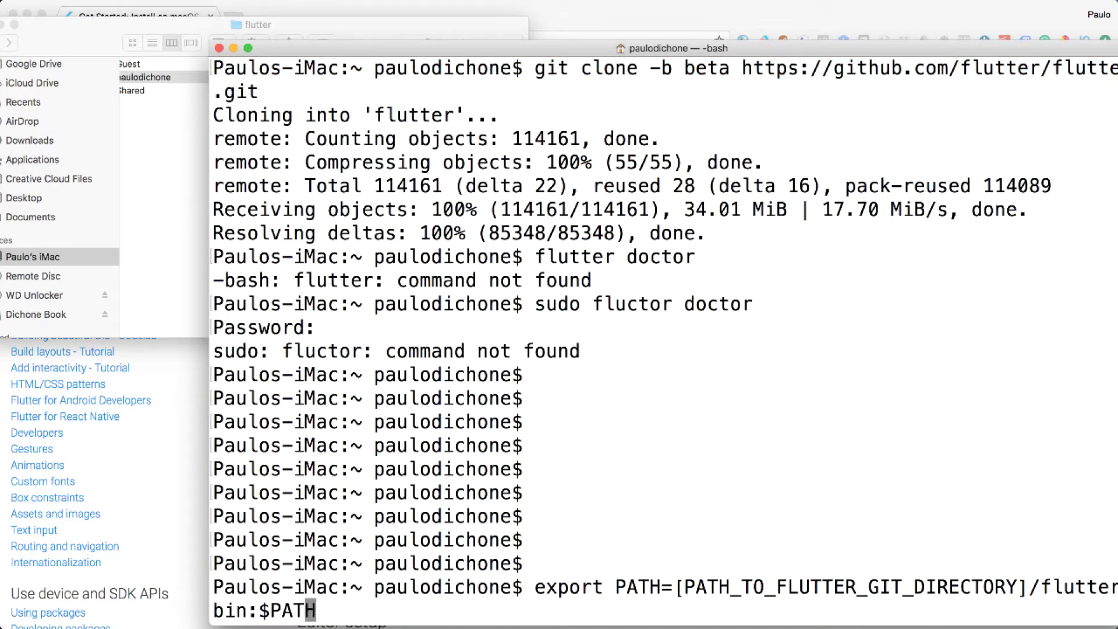
key(Left)
key(Left)
key(Left)
key(BackSpace)
key(BackSpace)
key(BackSpace)
key(BackSpace)
key(BackSpace)
key(BackSpace)
key(BackSpace)
key(BackSpace)
key(BackSpace)
key(BackSpace)
key(BackSpace)
key(BackSpace)
key(BackSpace)
key(BackSpace)
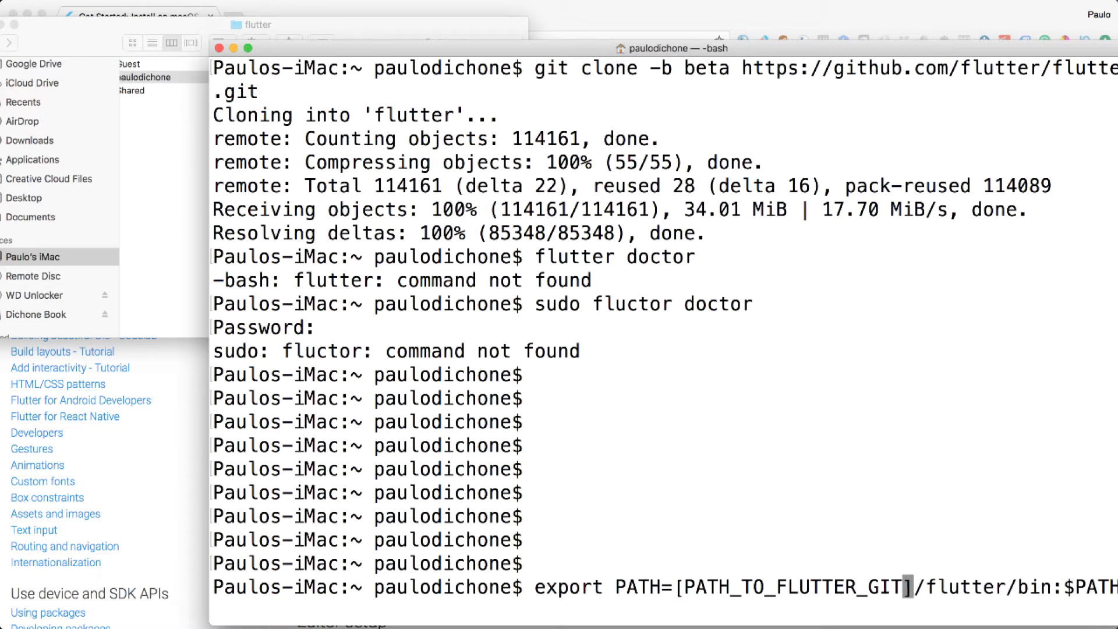
key(BackSpace)
key(BackSpace)
key(BackSpace)
key(BackSpace)
key(BackSpace)
key(BackSpace)
key(BackSpace)
key(BackSpace)
key(BackSpace)
key(BackSpace)
key(BackSpace)
key(BackSpace)
key(BackSpace)
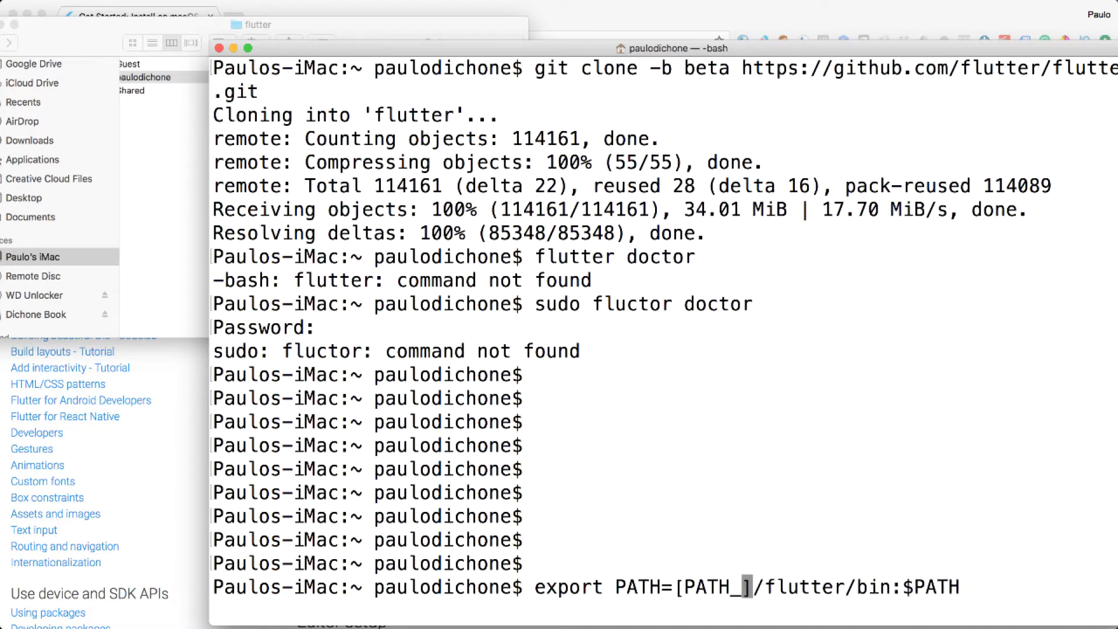
key(BackSpace)
key(BackSpace)
key(BackSpace)
key(Right)
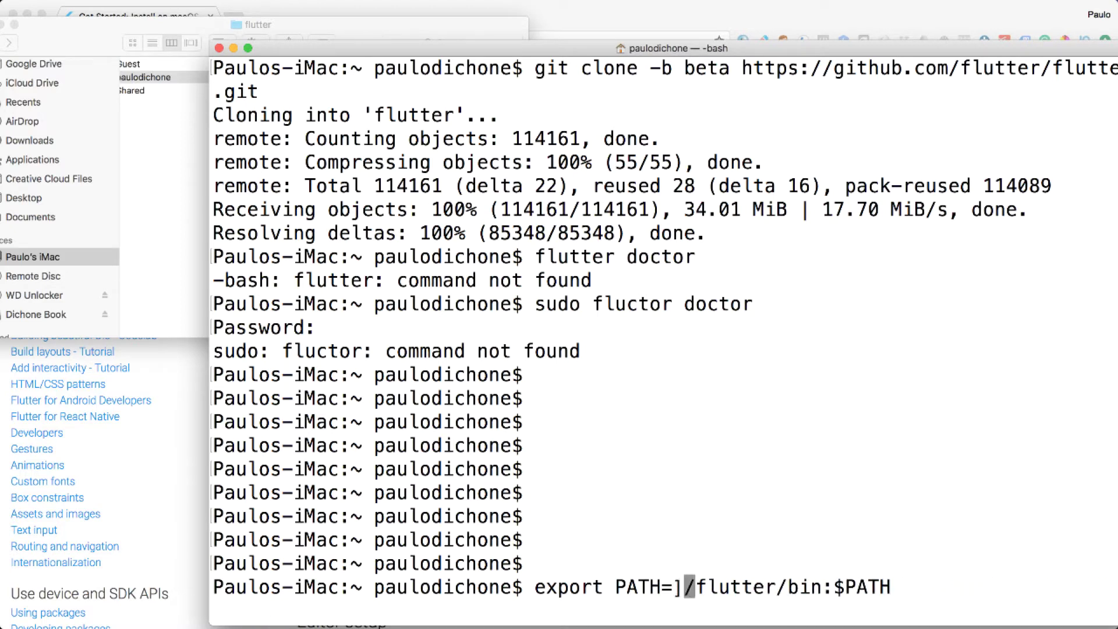
key(BackSpace)
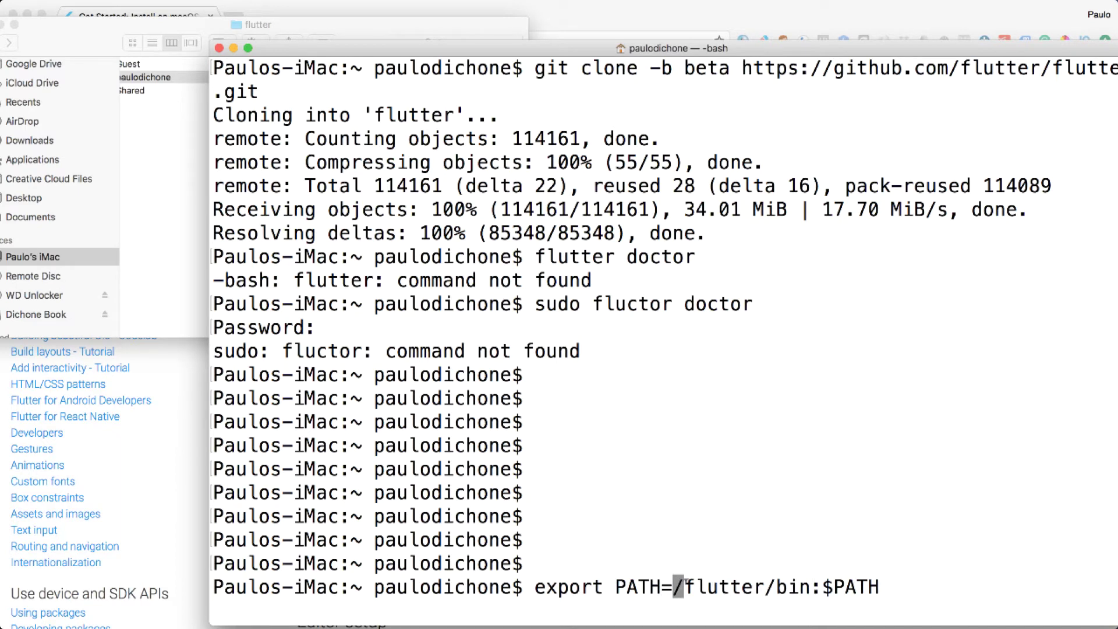
right_click(678, 584)
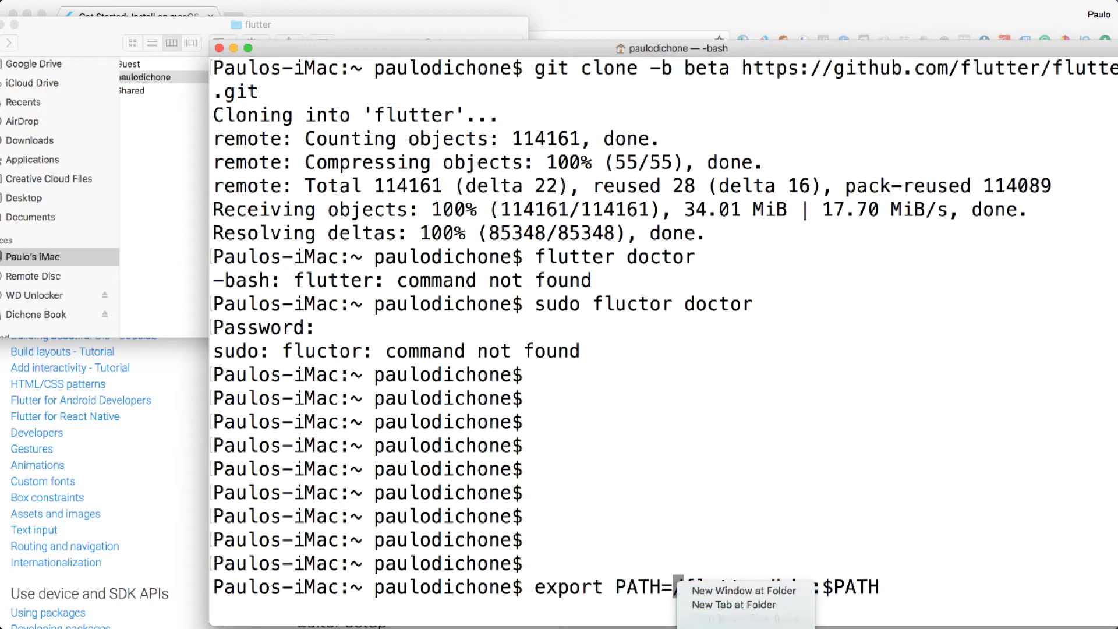
text(/Users/paulodichone/flutter)
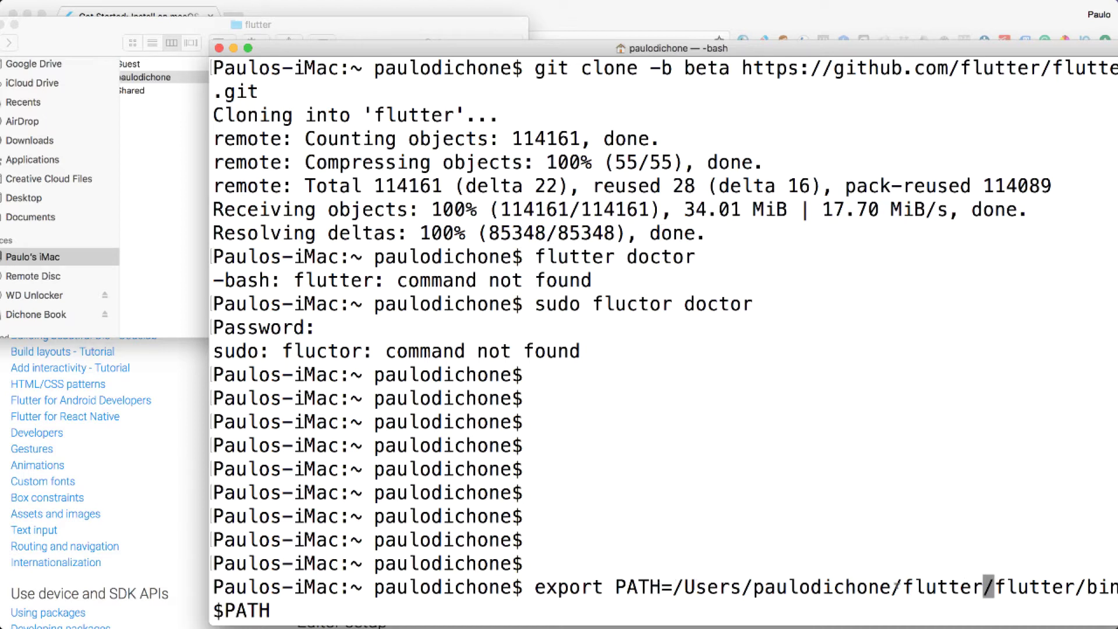
Check the folder names in the export path against the flutter folder in Finder, opening its bin subfolder
double_click(824, 582)
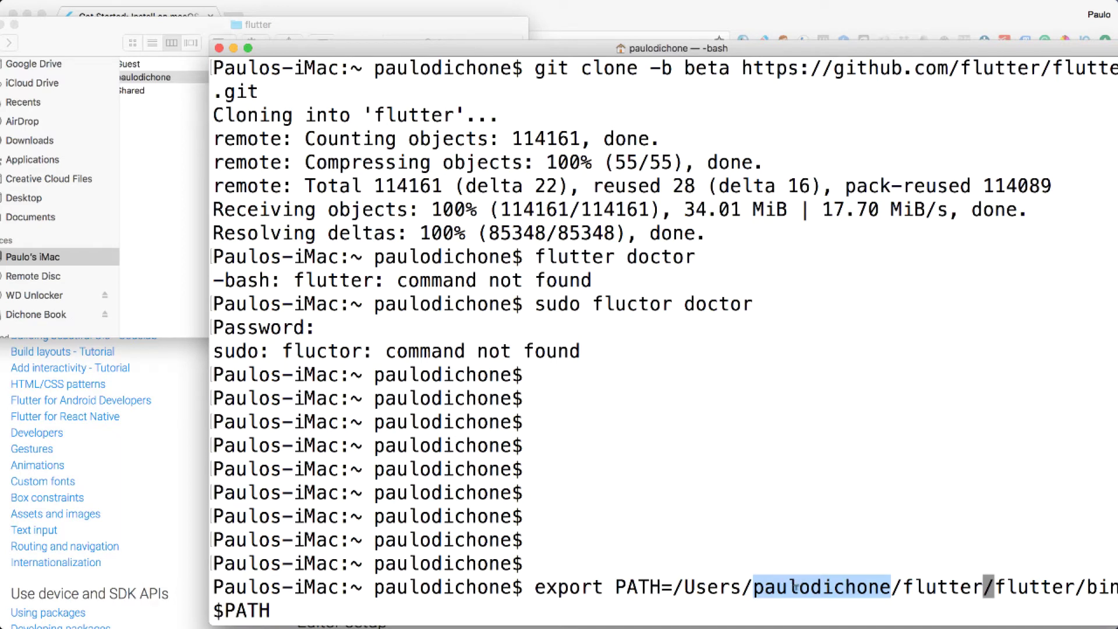
double_click(957, 584)
double_click(1034, 587)
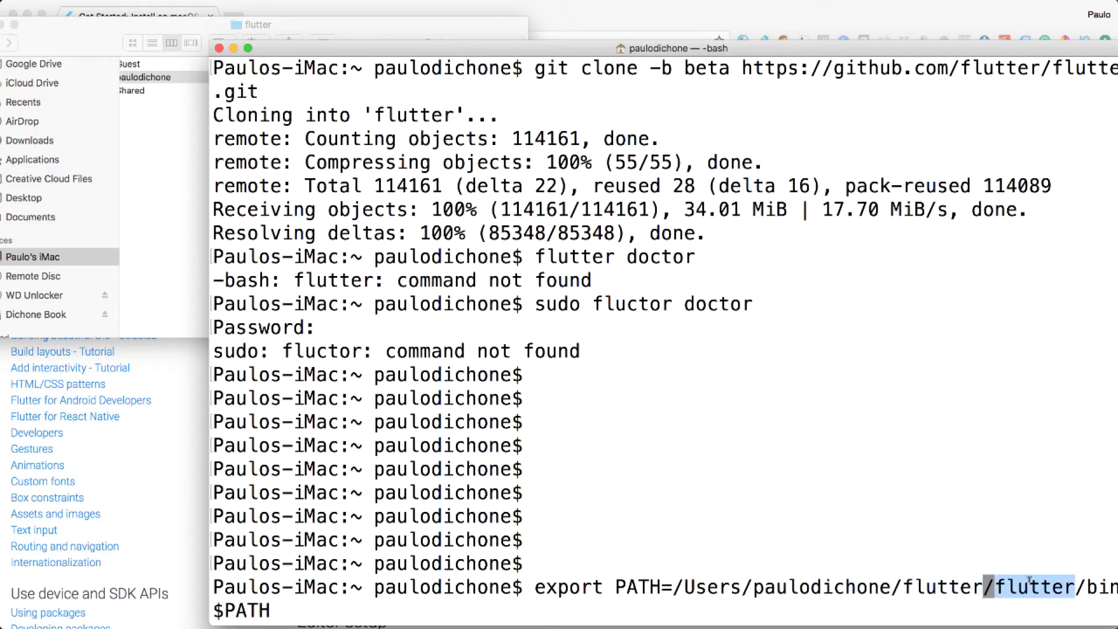
click(73, 37)
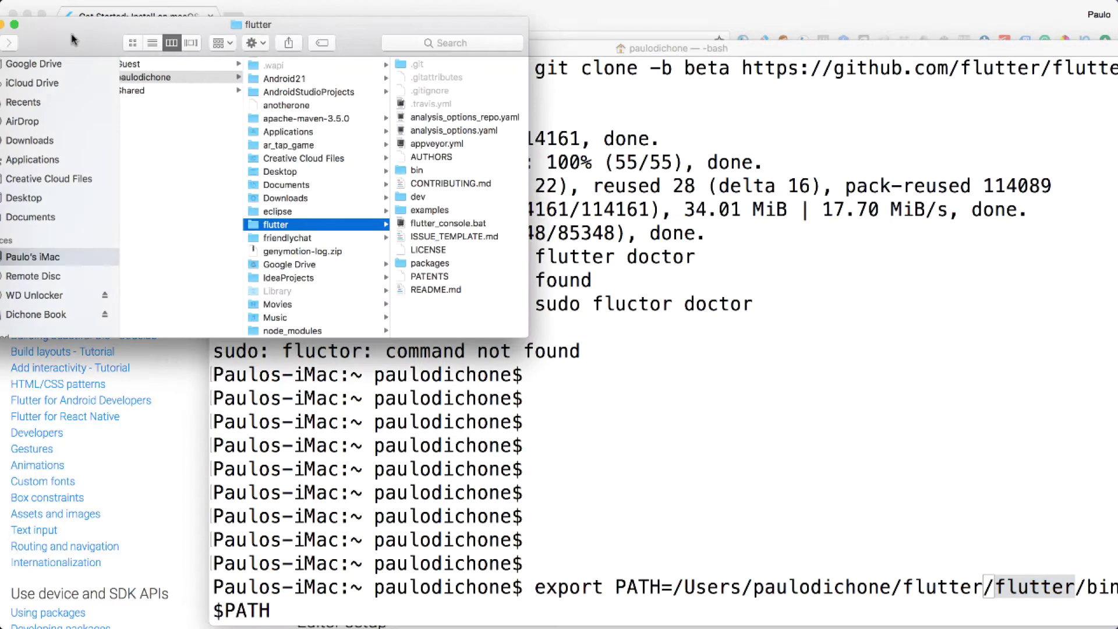
click(416, 171)
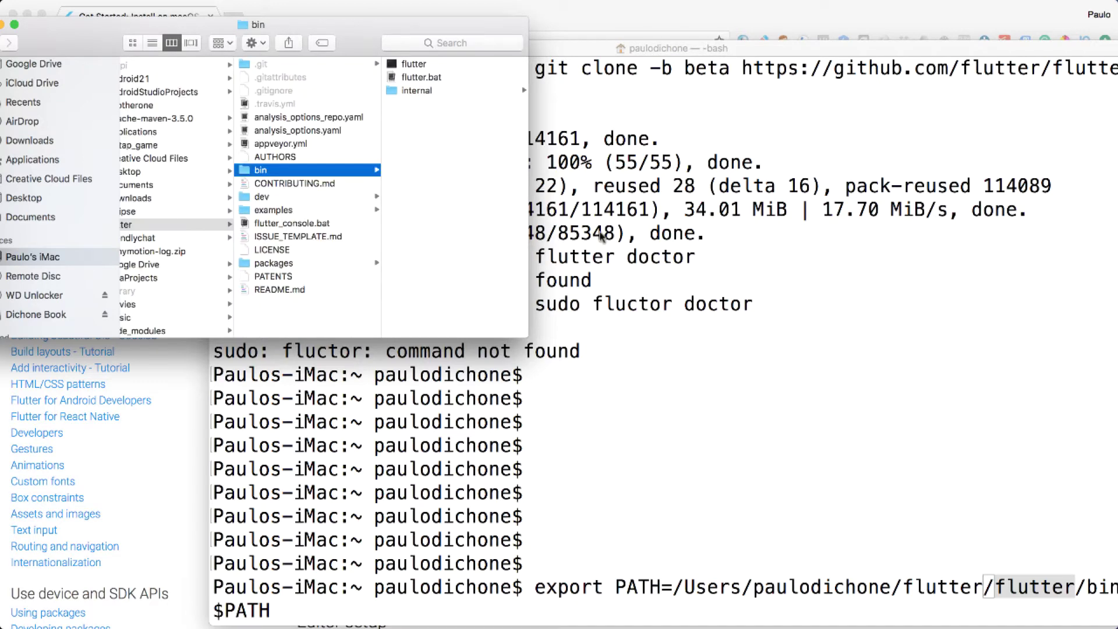
Return to Terminal and delete the duplicate flutter/ segment from the path in the export command
click(1026, 585)
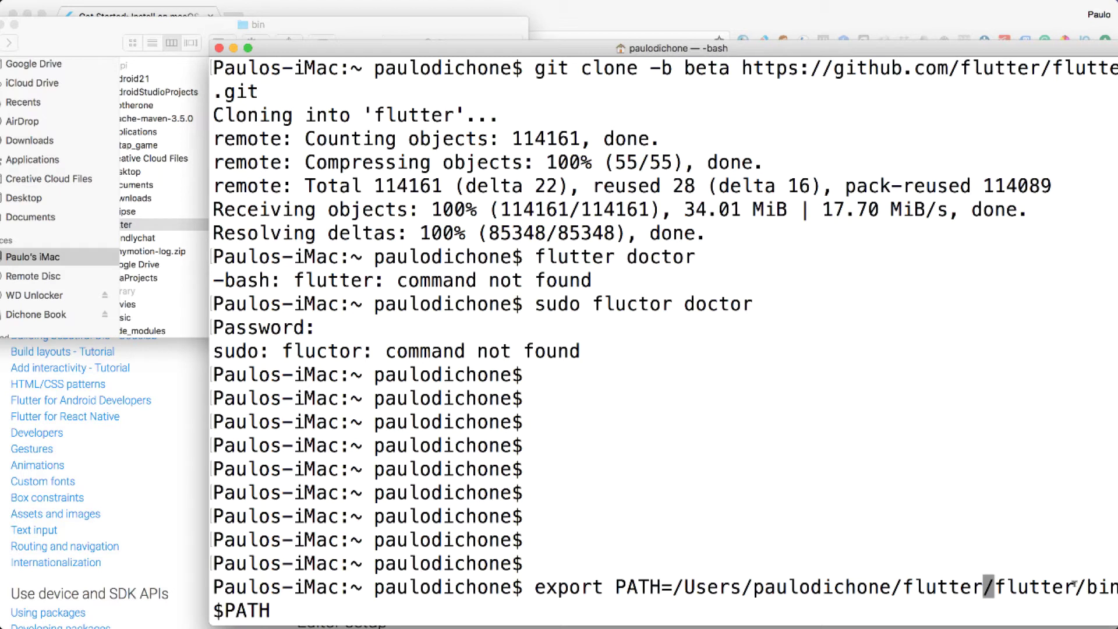
key(BackSpace)
key(BackSpace)
key(BackSpace)
key(BackSpace)
key(BackSpace)
key(Right)
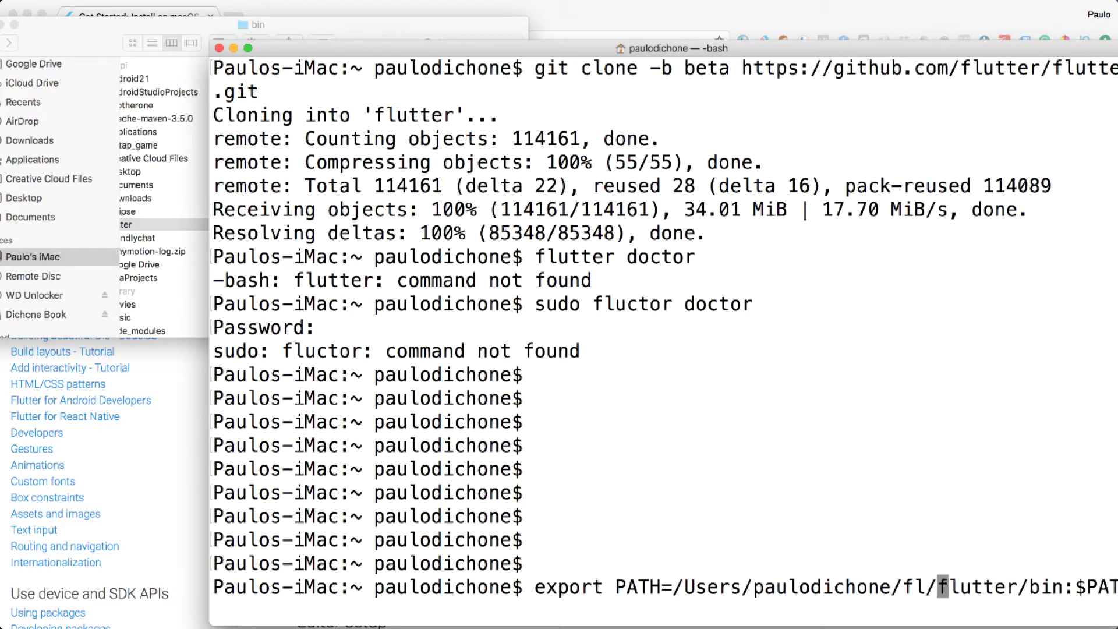
key(BackSpace)
key(BackSpace)
key(BackSpace)
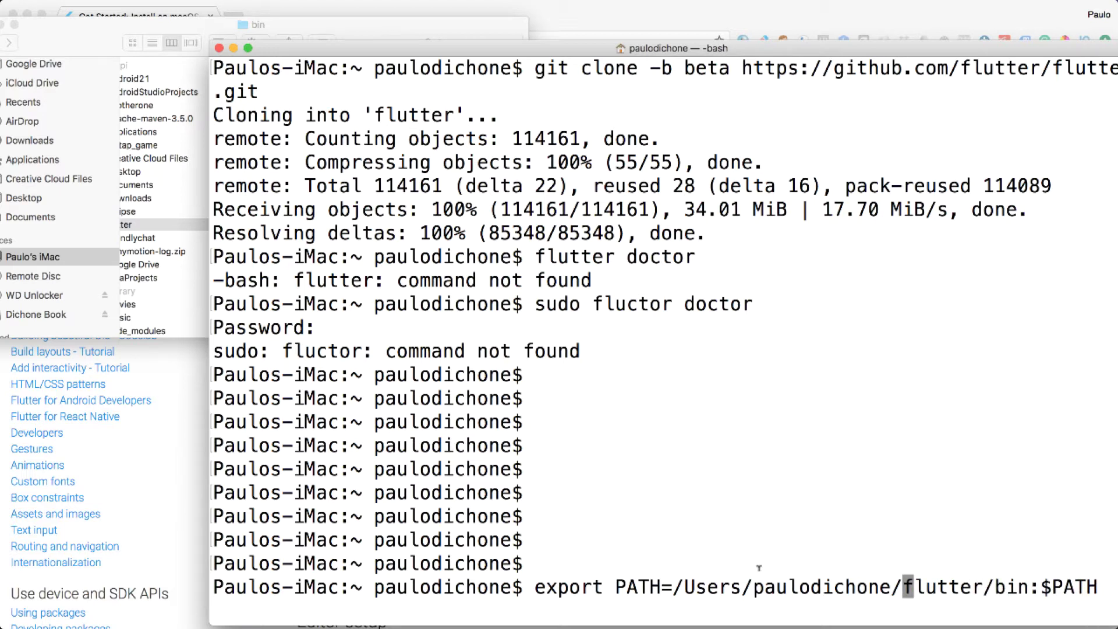
Run the completed export PATH command ending in /flutter/bin:$PATH
key(Right)
key(Right)
key(Right)
key(Right)
key(Right)
key(Right)
key(Right)
key(Right)
key(Right)
key(Right)
key(Right)
key(Right)
key(Right)
key(Right)
key(Right)
key(Right)
key(Right)
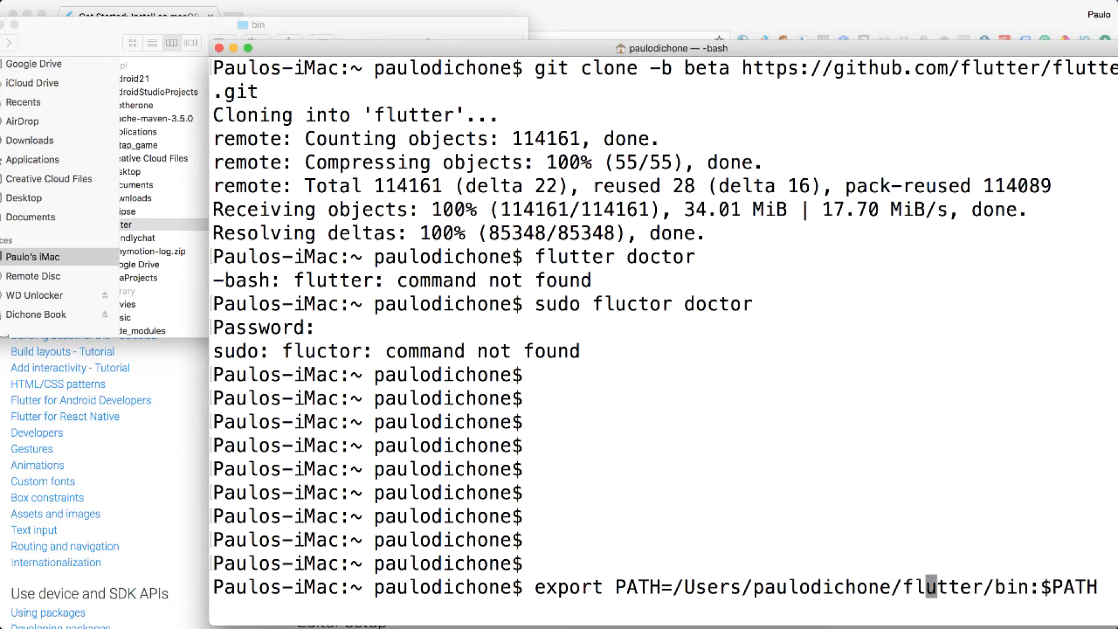
key(Return)
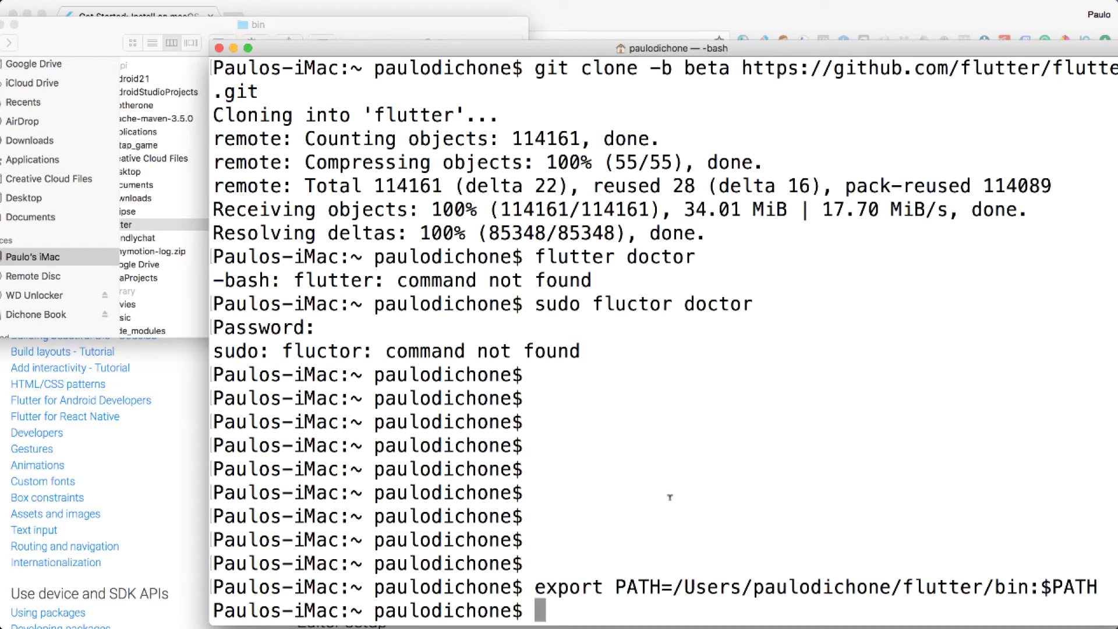
Run touch ~/.bash_profile; open ~/.bash_profile in Terminal to create the profile file if needed and open it for editing
key(super+Tab)
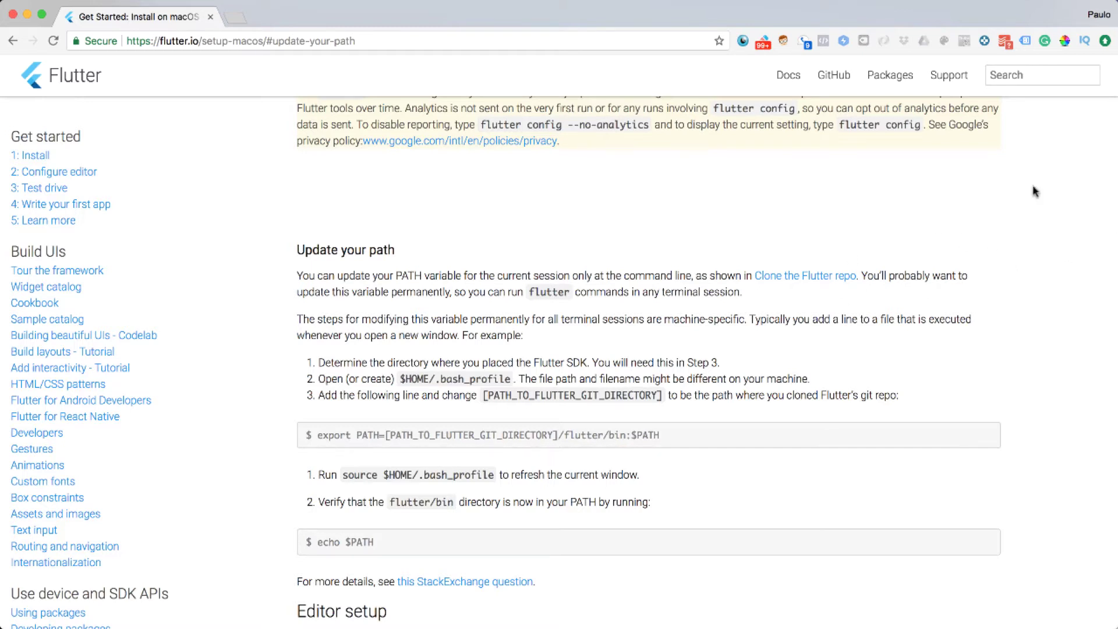
key(super+Tab)
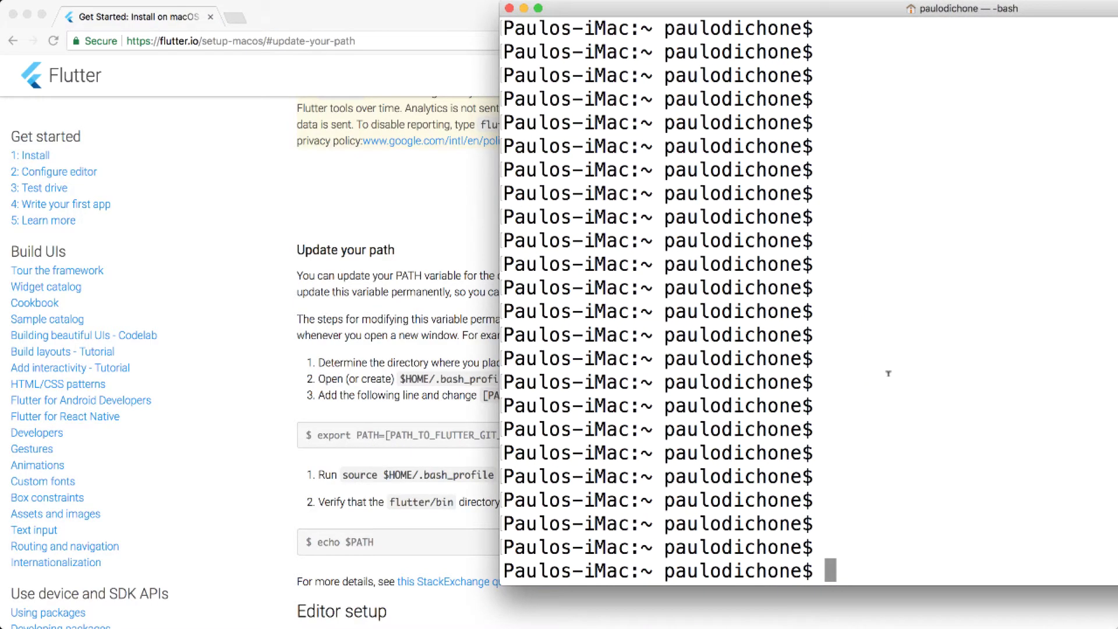
text(touch)
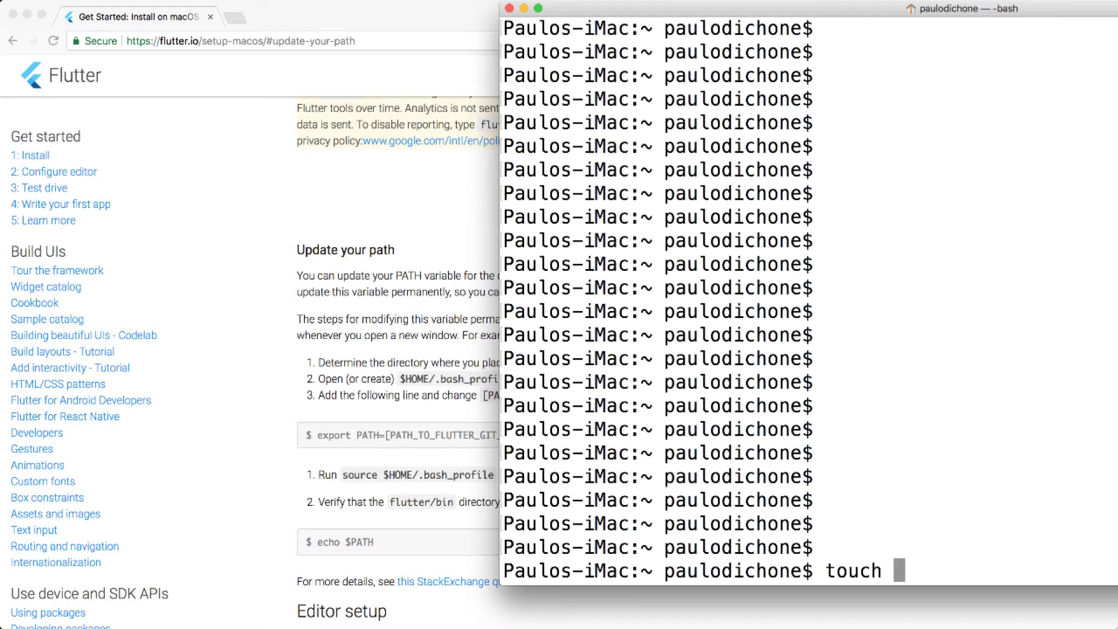
text( ~)
text(/)
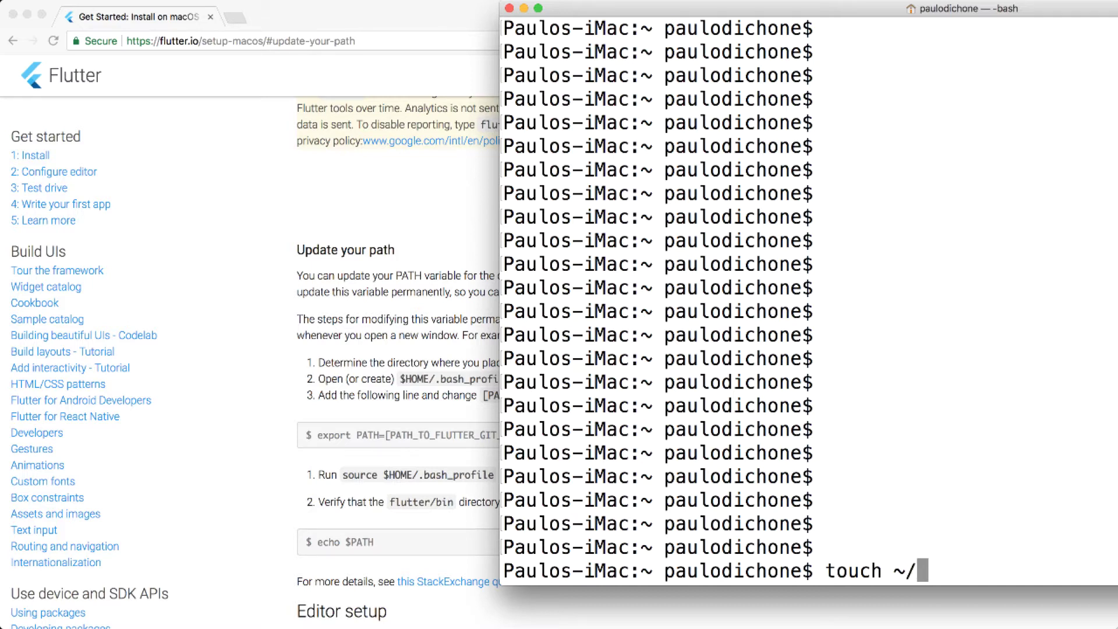
text(.)
drag(859, 7, 692, 4)
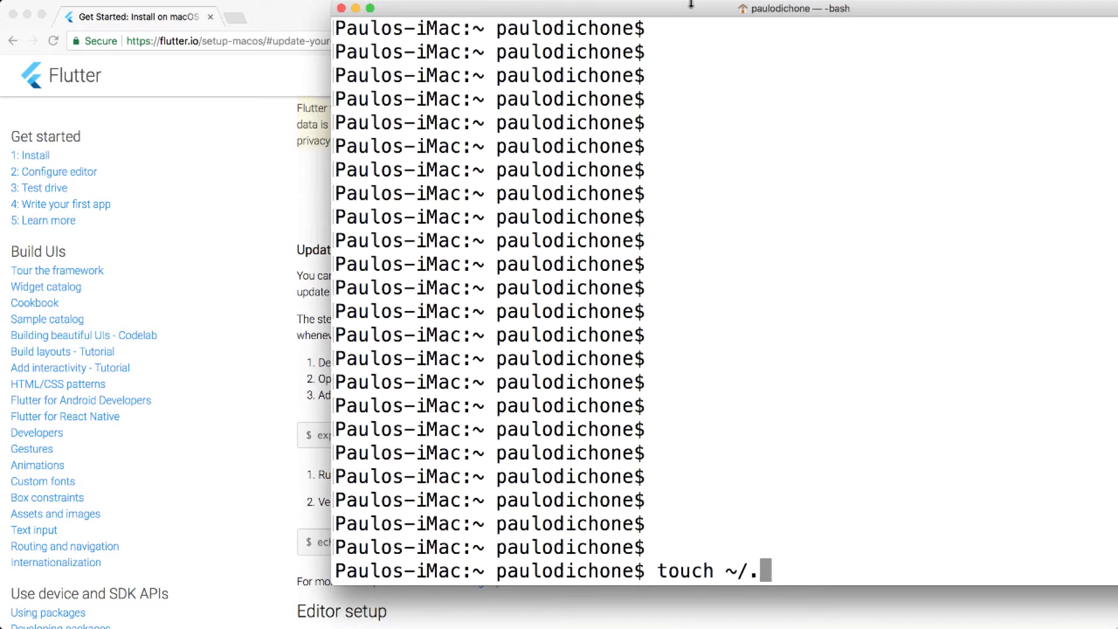
text(bash)
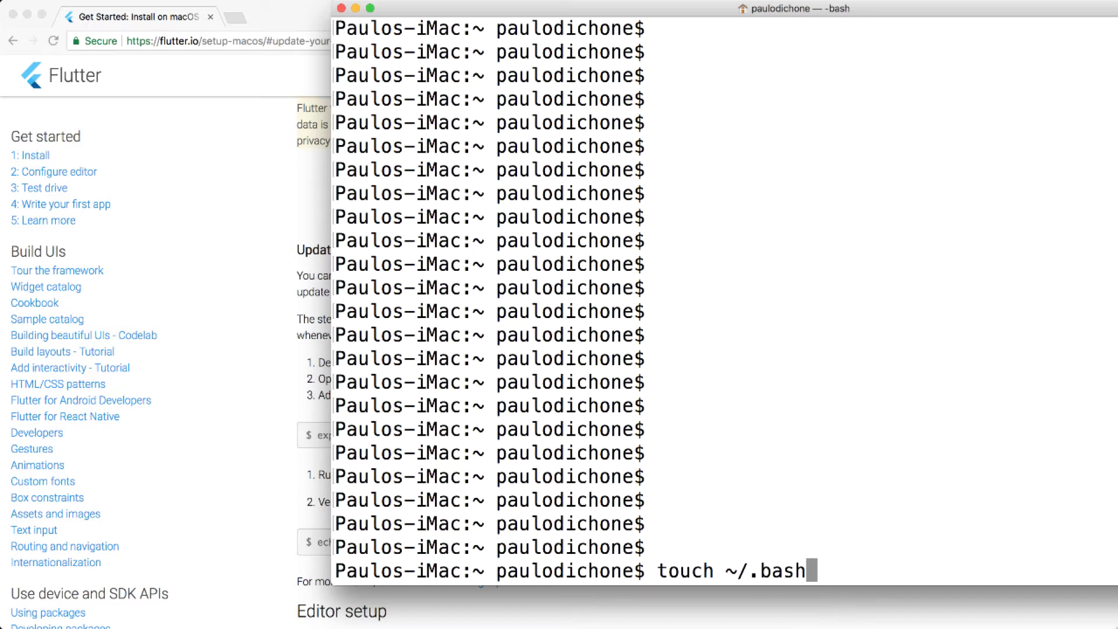
text(_profile;)
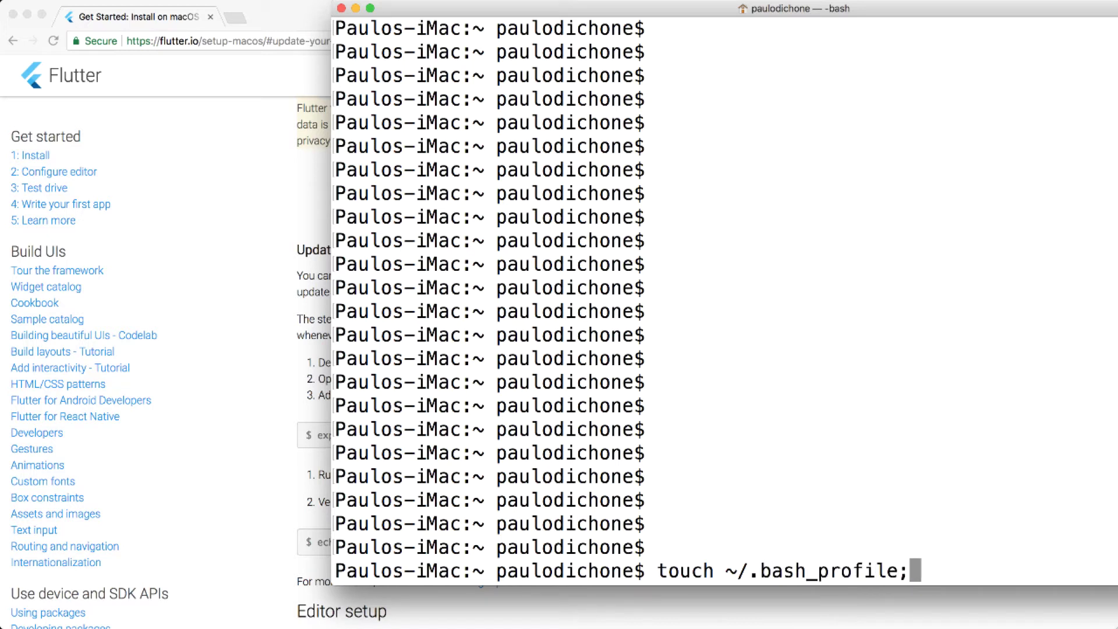
text( open)
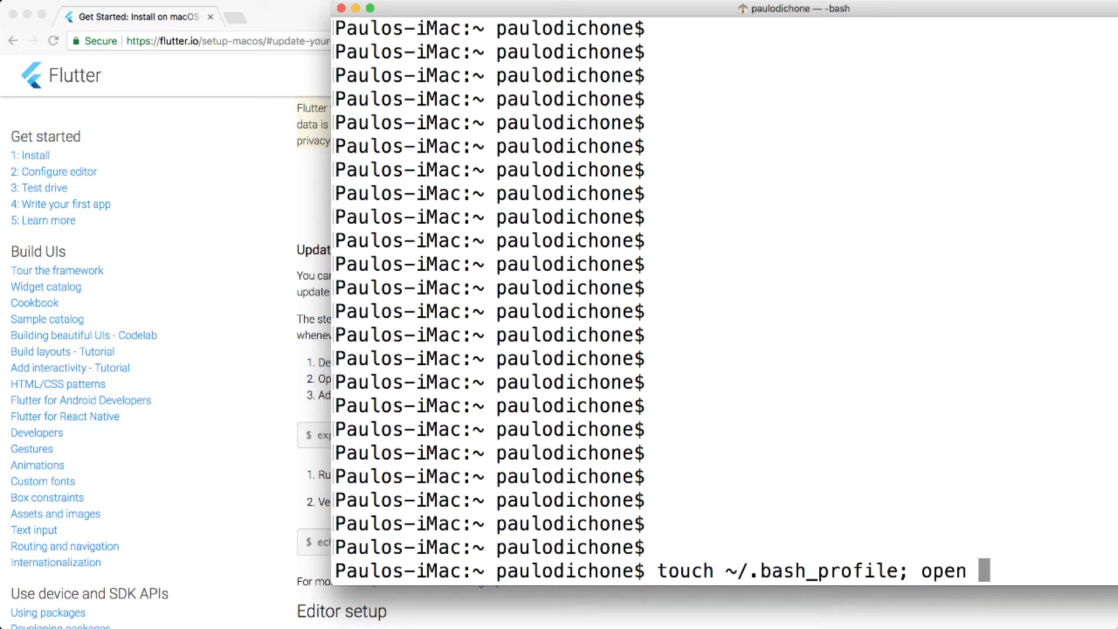
text( ~/.bash_pro)
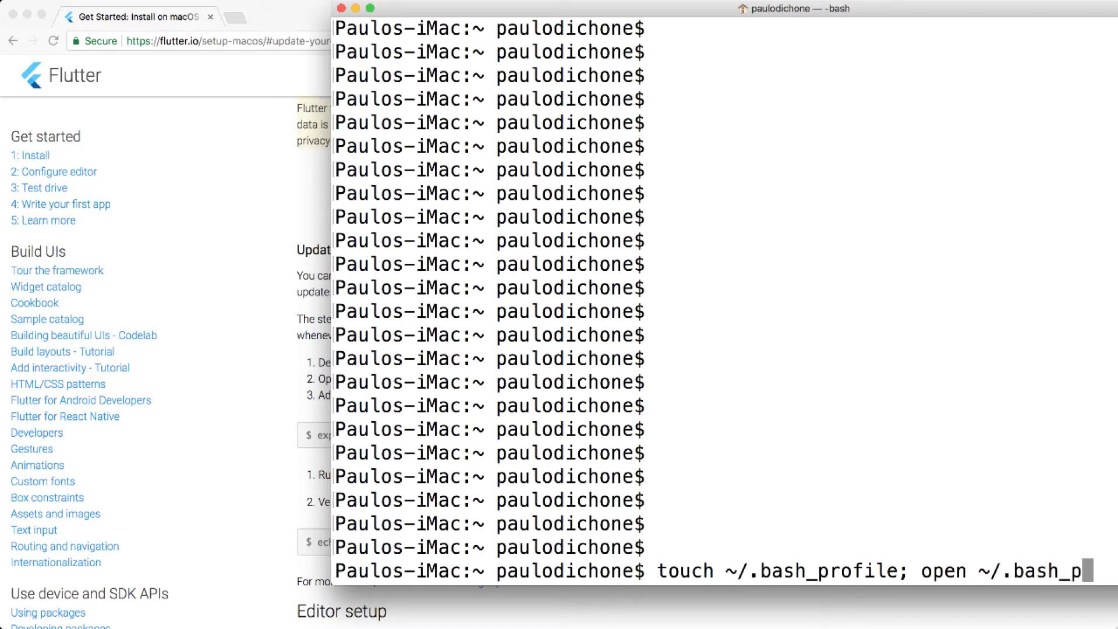
text(file)
drag(870, 8, 756, 8)
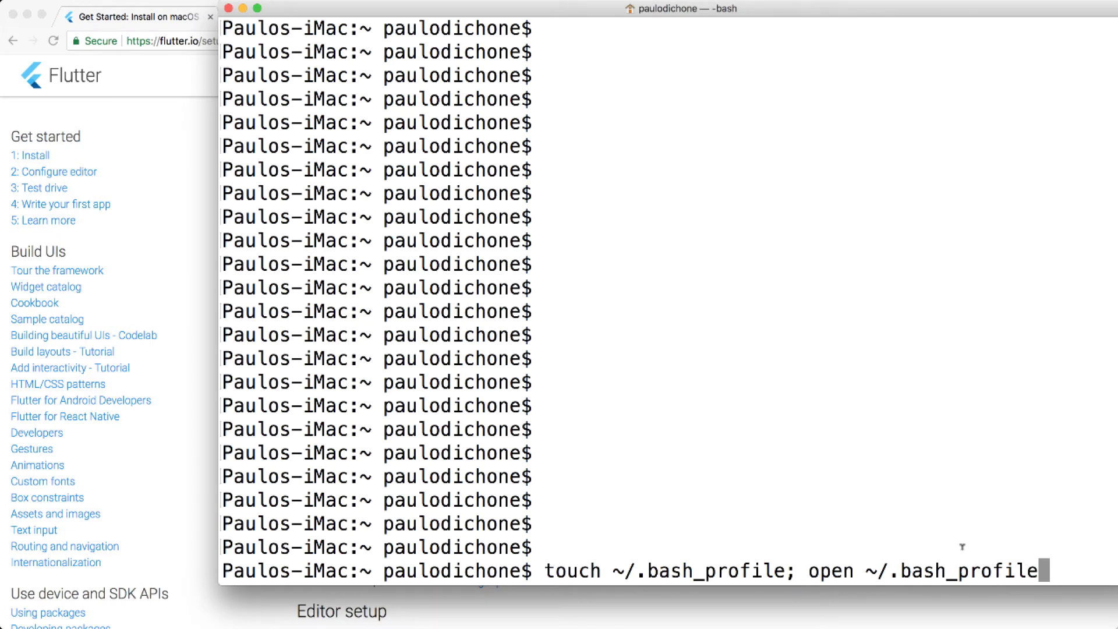
key(Return)
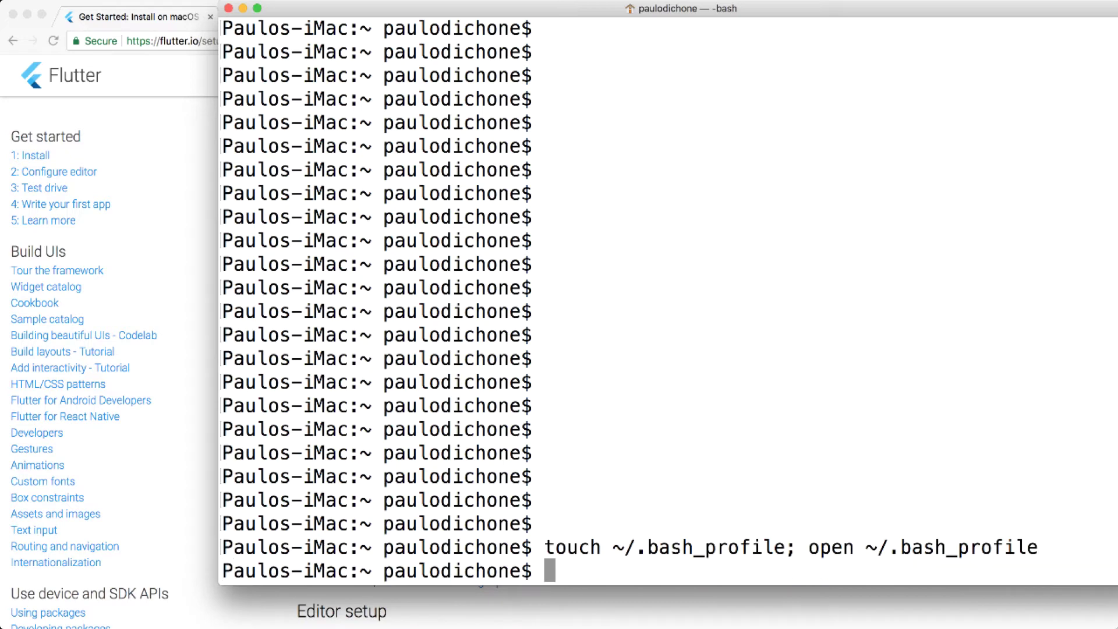
drag(211, 130, 488, 133)
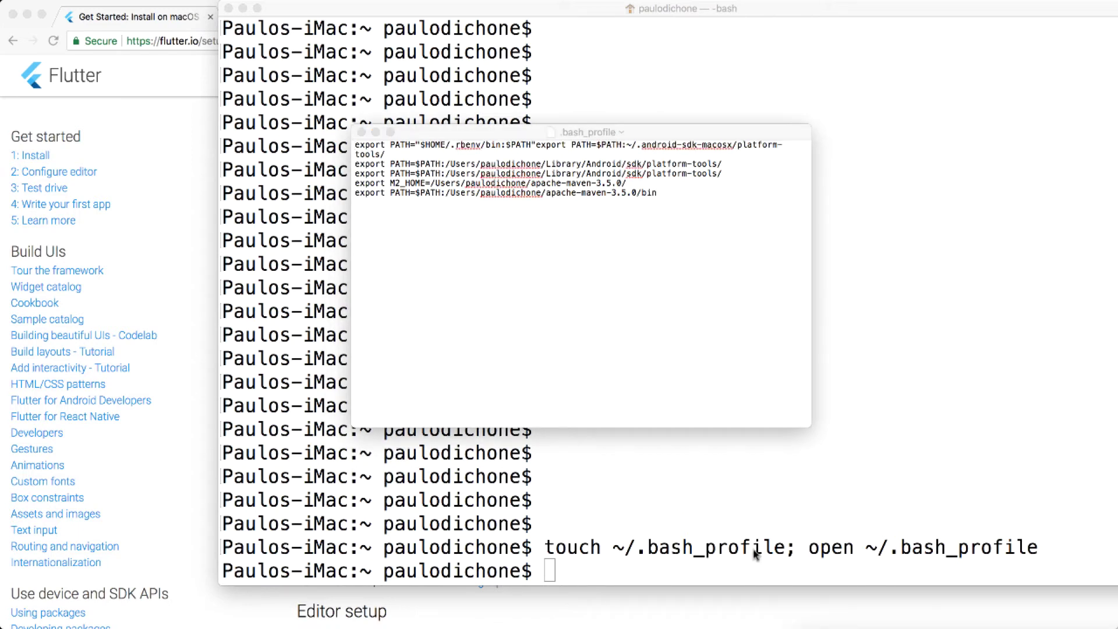
Copy the export PATH=[PATH_TO_FLUTTER_GIT_DIRECTORY]/flutter/bin:$PATH line from the Flutter setup page onto a new last line in .bash_profile
click(900, 607)
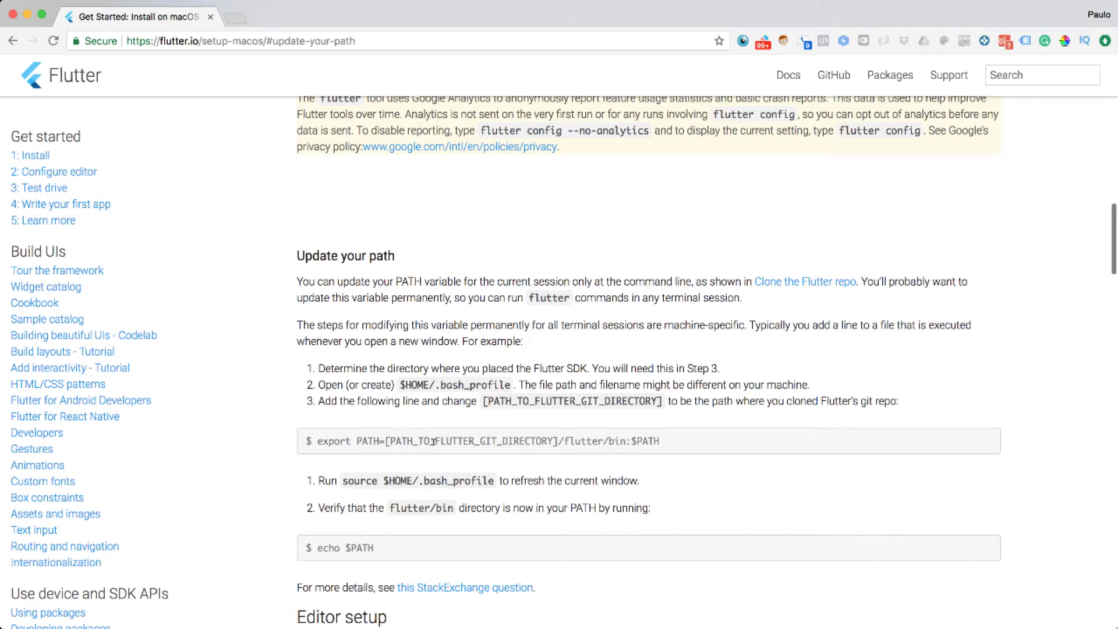
double_click(527, 441)
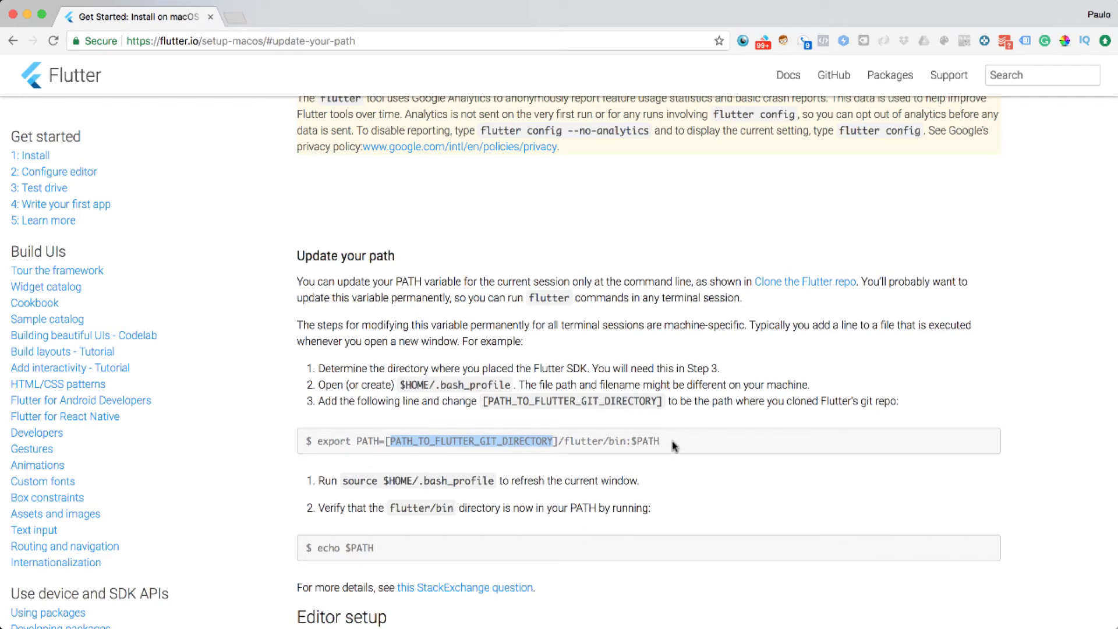
drag(660, 441, 399, 438)
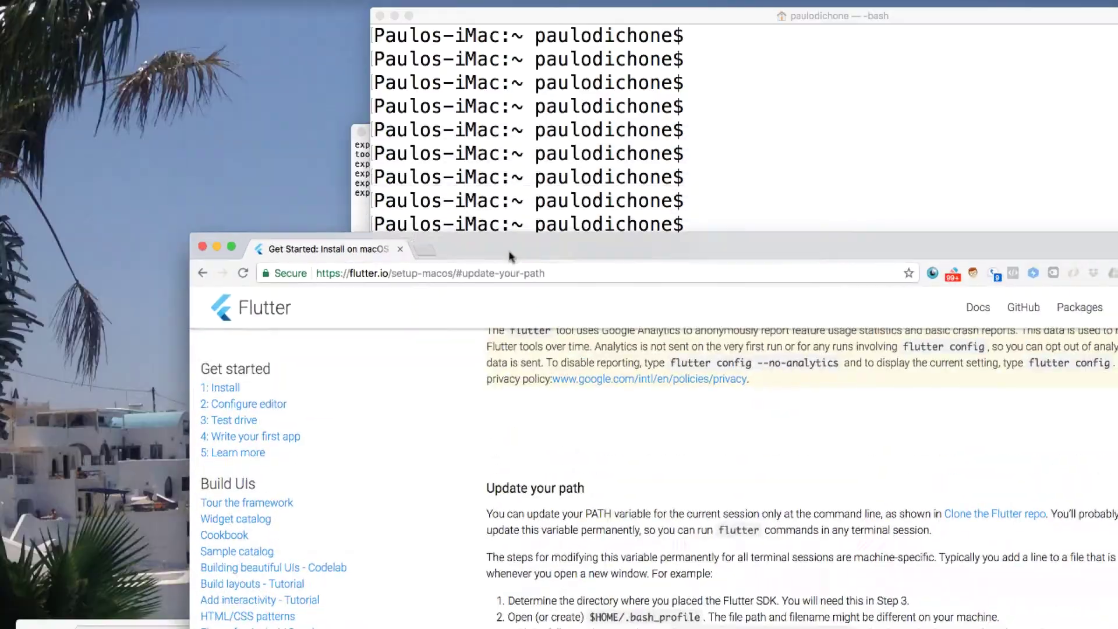
click(359, 213)
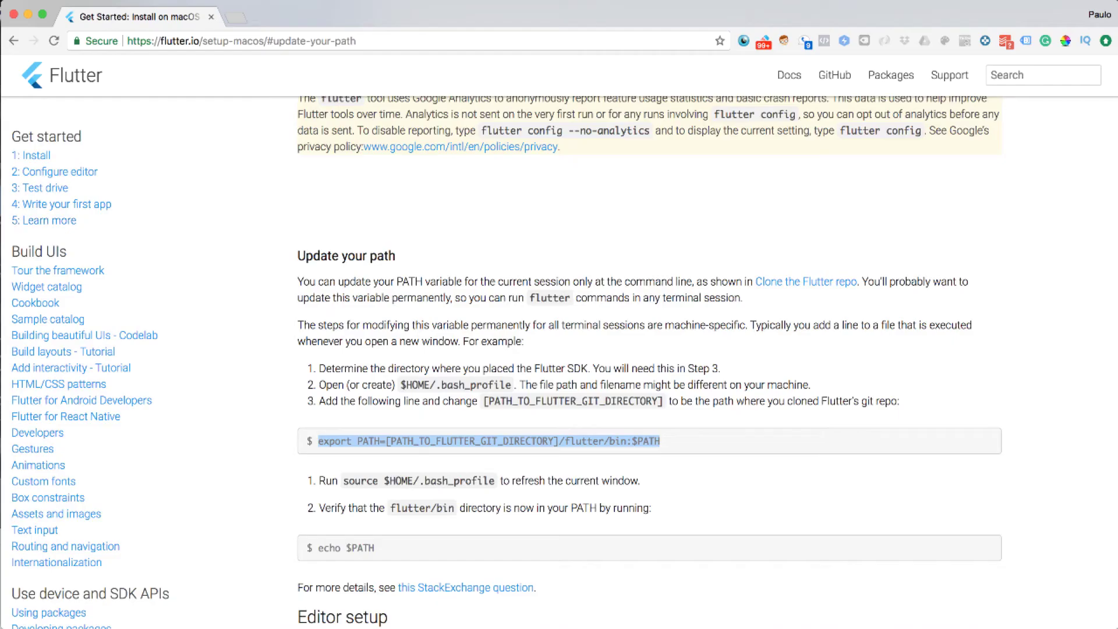
key(super+Tab)
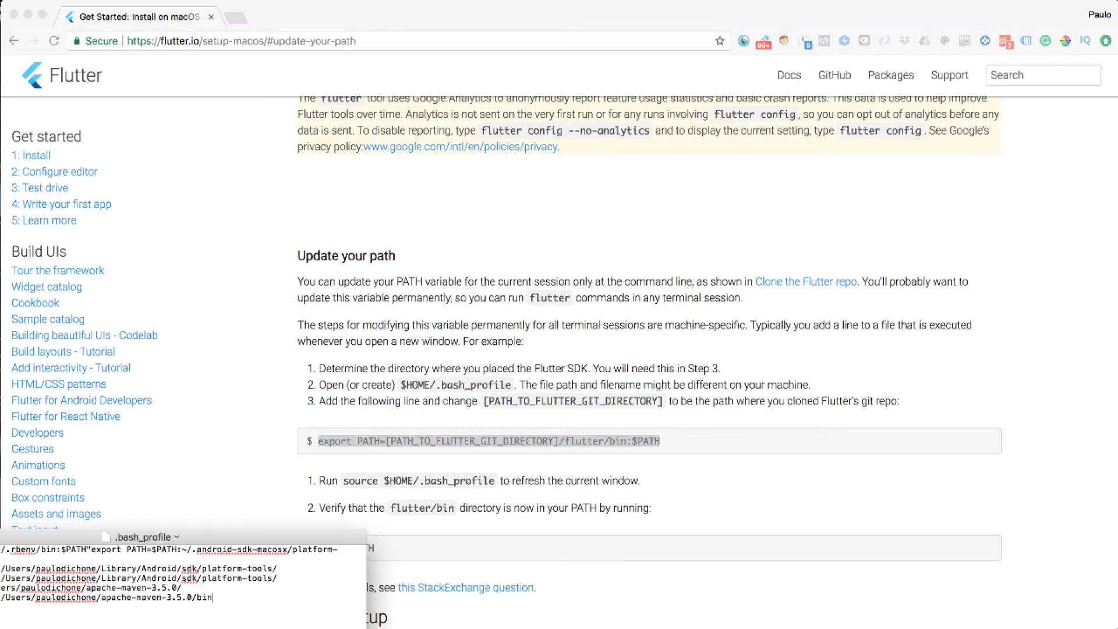
drag(1, 538, 256, 280)
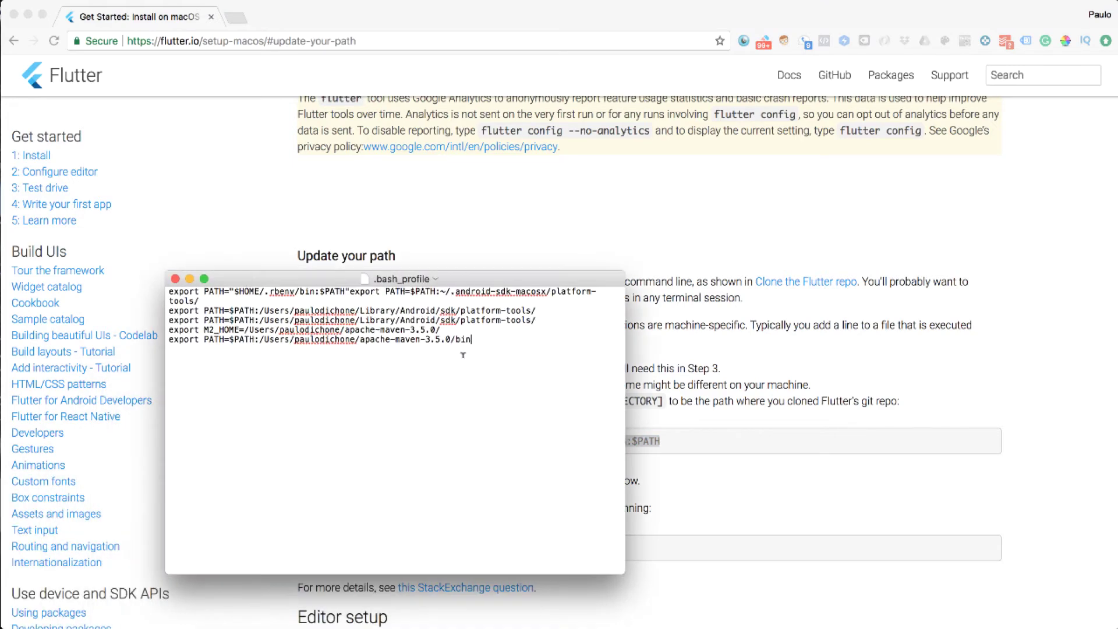
key(Return)
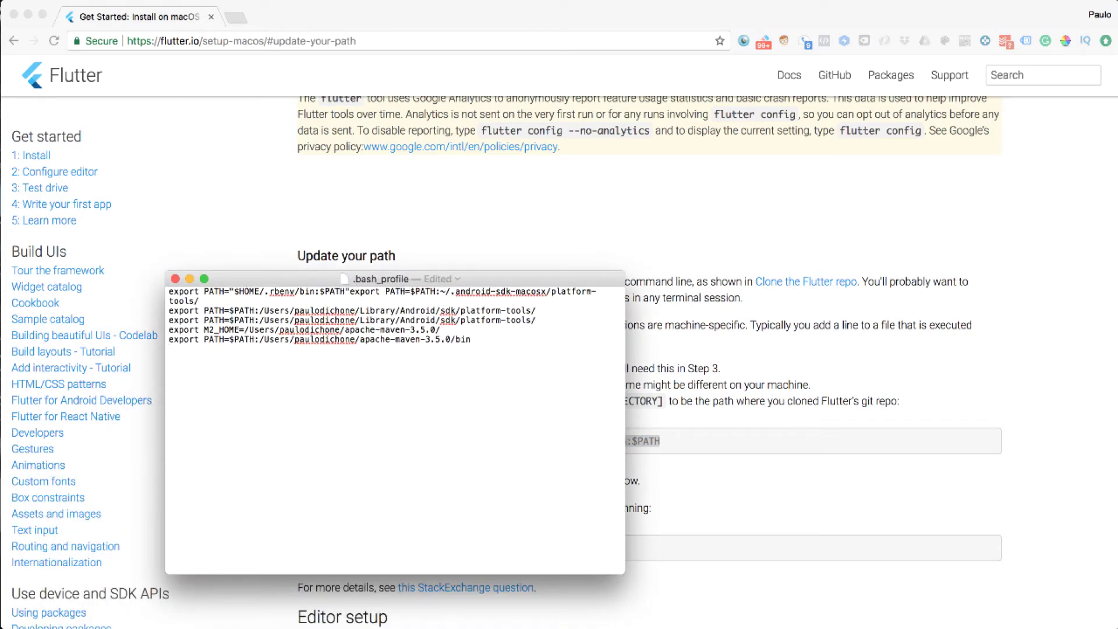
text(export PATH=[PATH_TO_FLUTTER_GIT_DIRECTORY]/flutter/bin:$PATH)
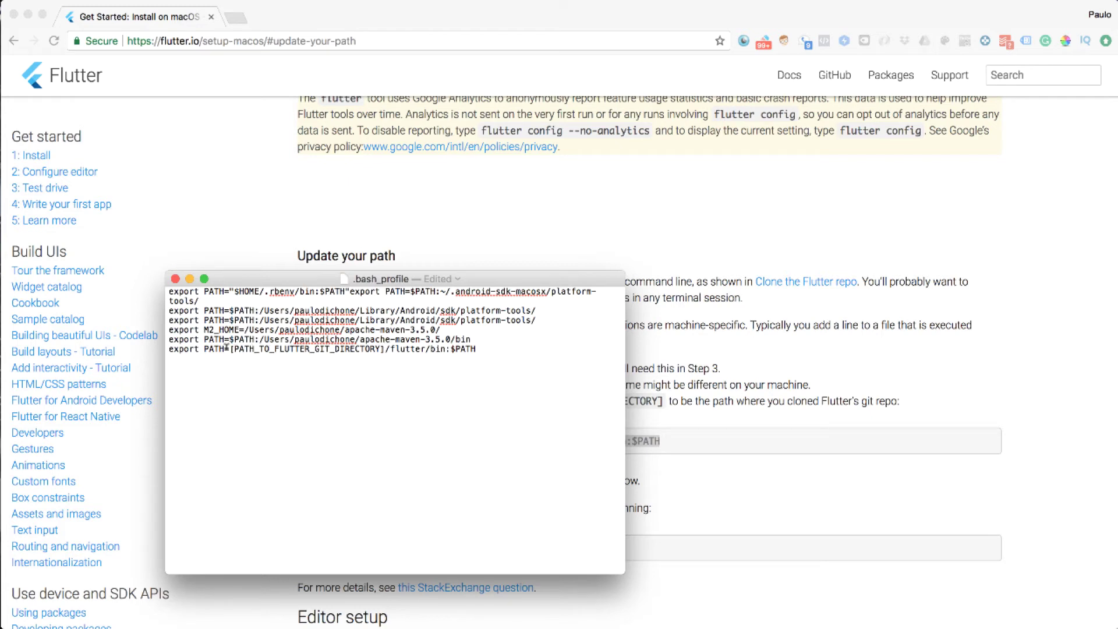
Insert the flutter folder's full path from Finder at the Terminal prompt and copy that path
click(1115, 373)
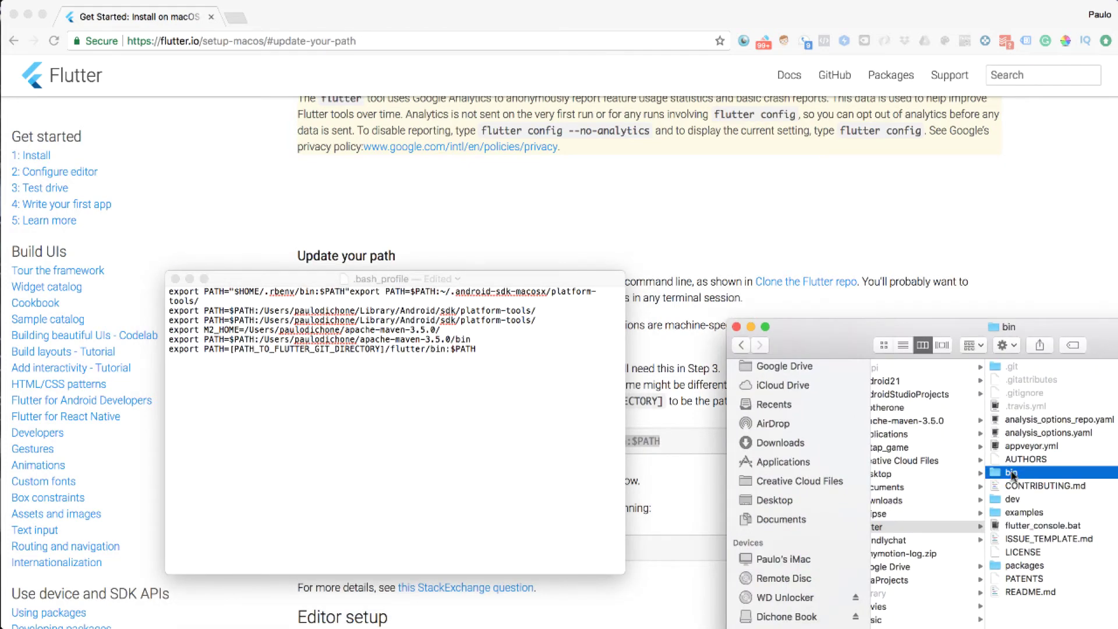
key(super+Tab)
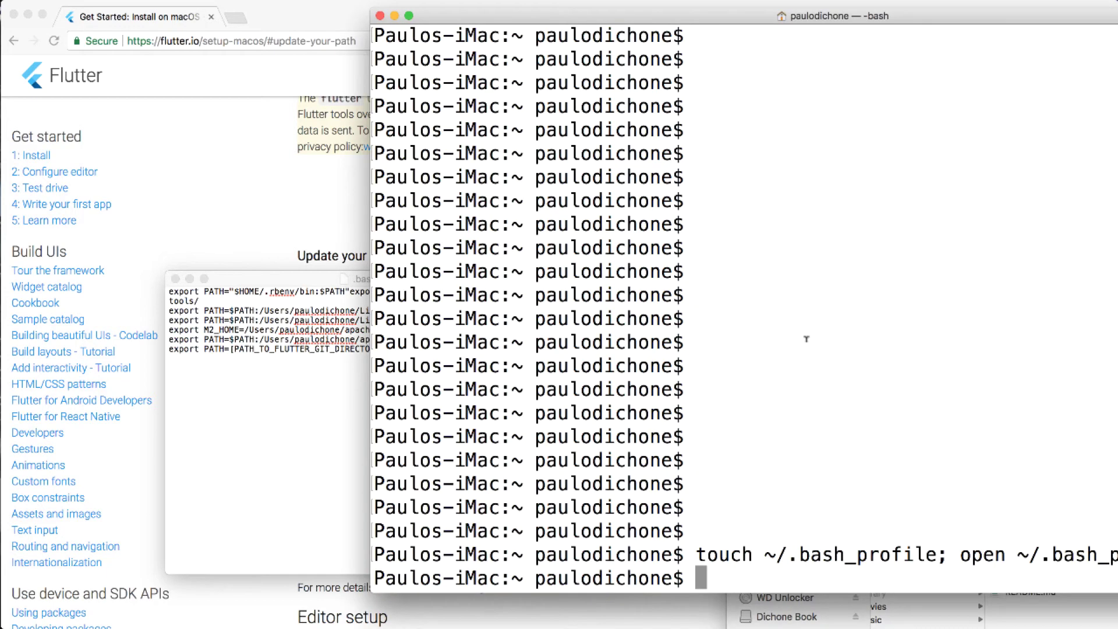
key(super+Tab)
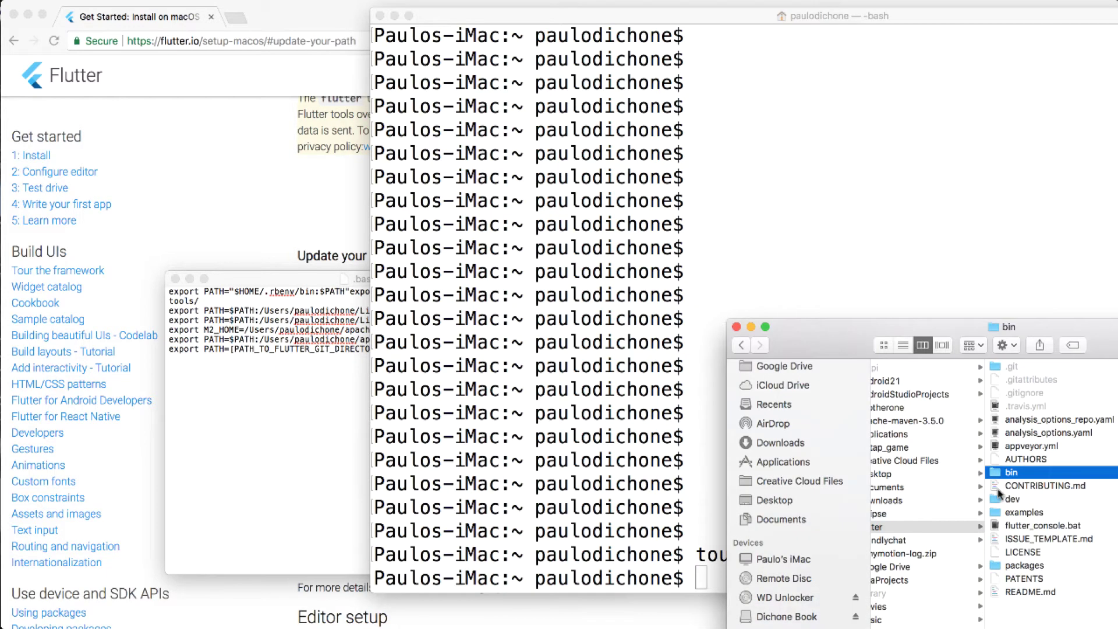
drag(847, 342, 811, 113)
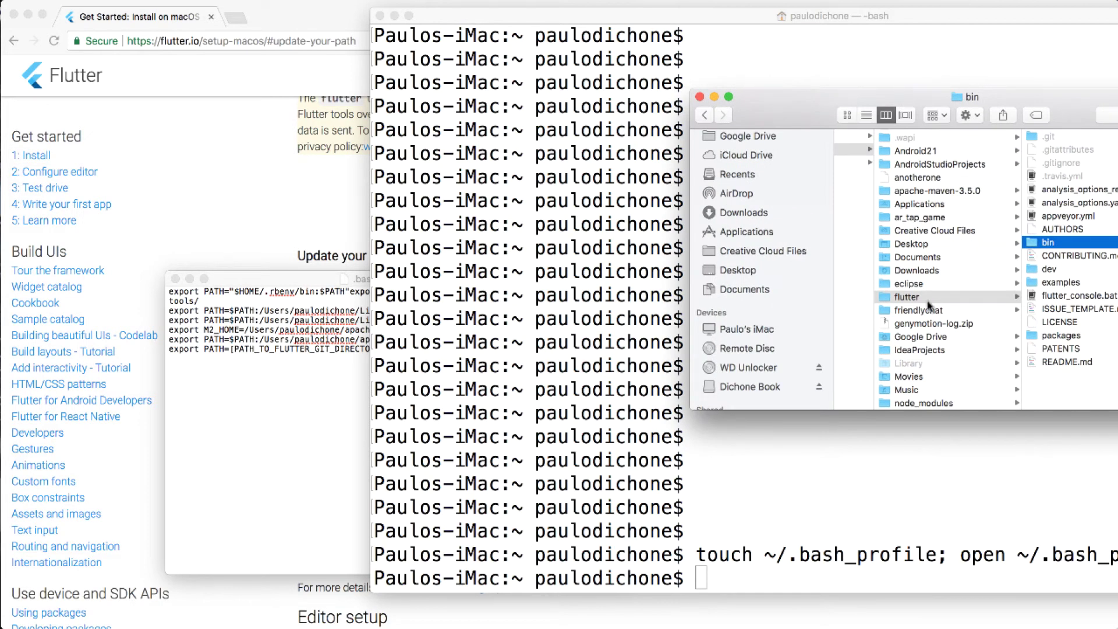
drag(906, 298, 737, 586)
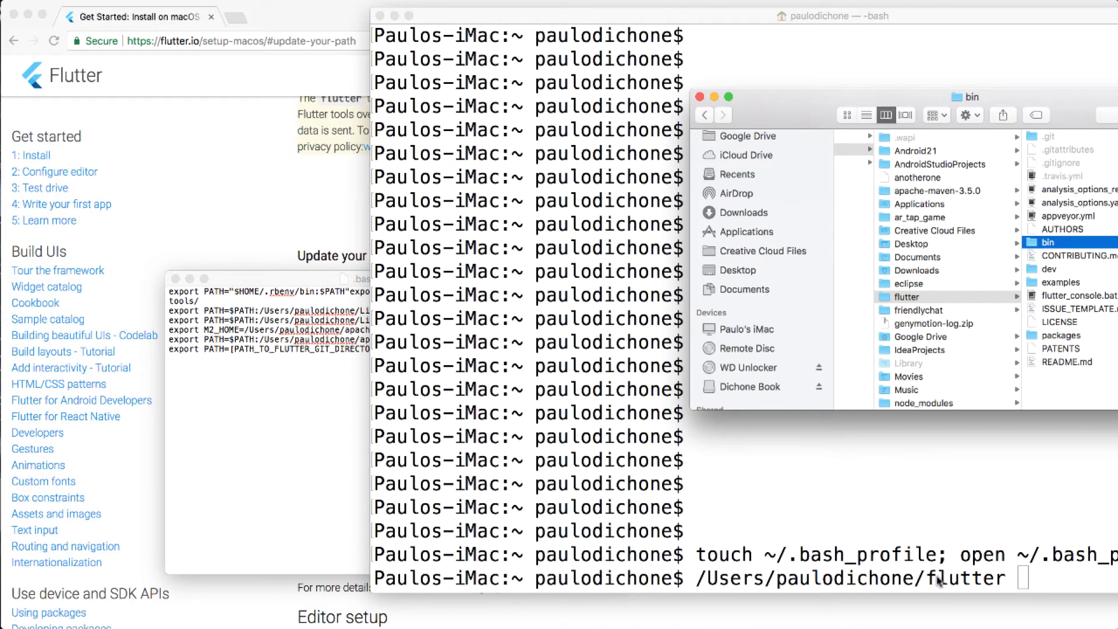
click(919, 582)
drag(697, 576, 1004, 577)
key(super+c)
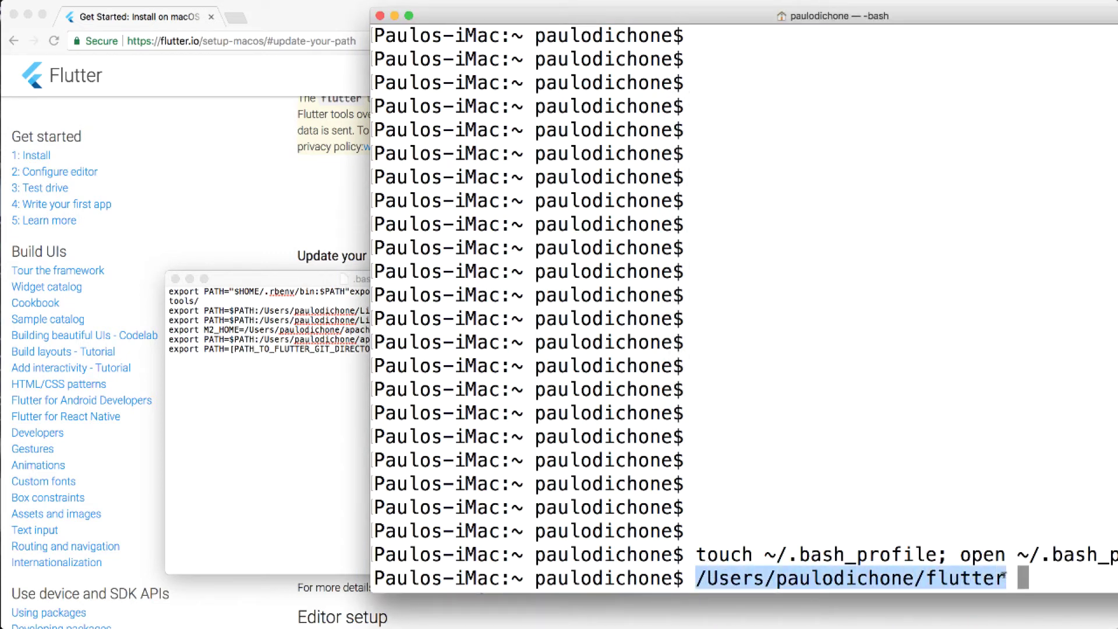
Replace the [PATH_TO_FLUTTER_GIT_DIRECTORY] placeholder in the last line of .bash_profile with the copied flutter folder path
click(251, 367)
drag(230, 347, 383, 348)
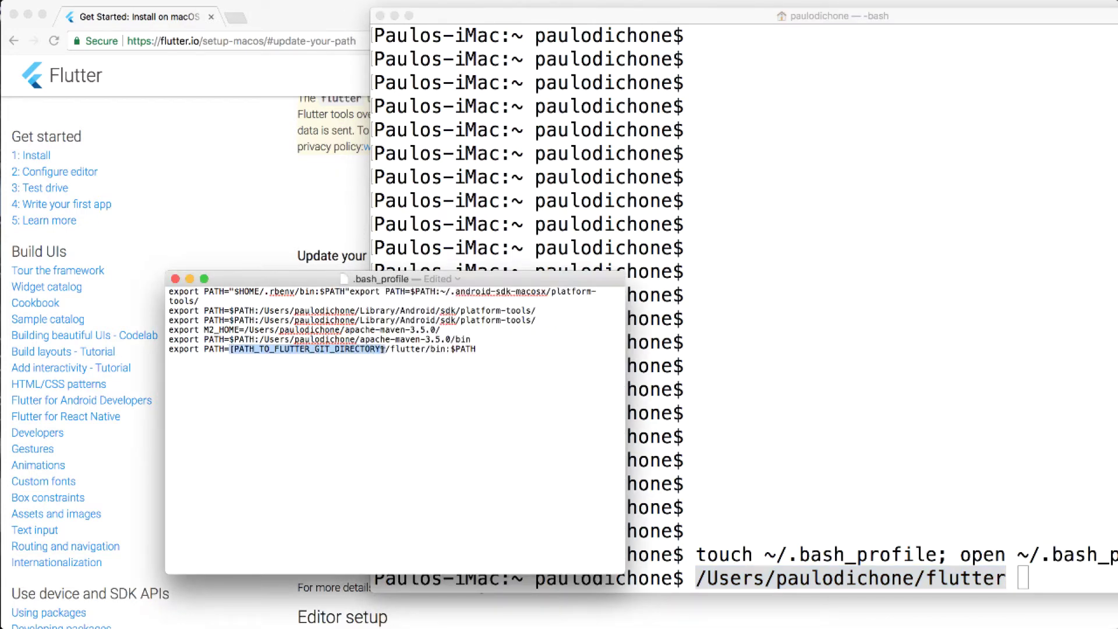
key(BackSpace)
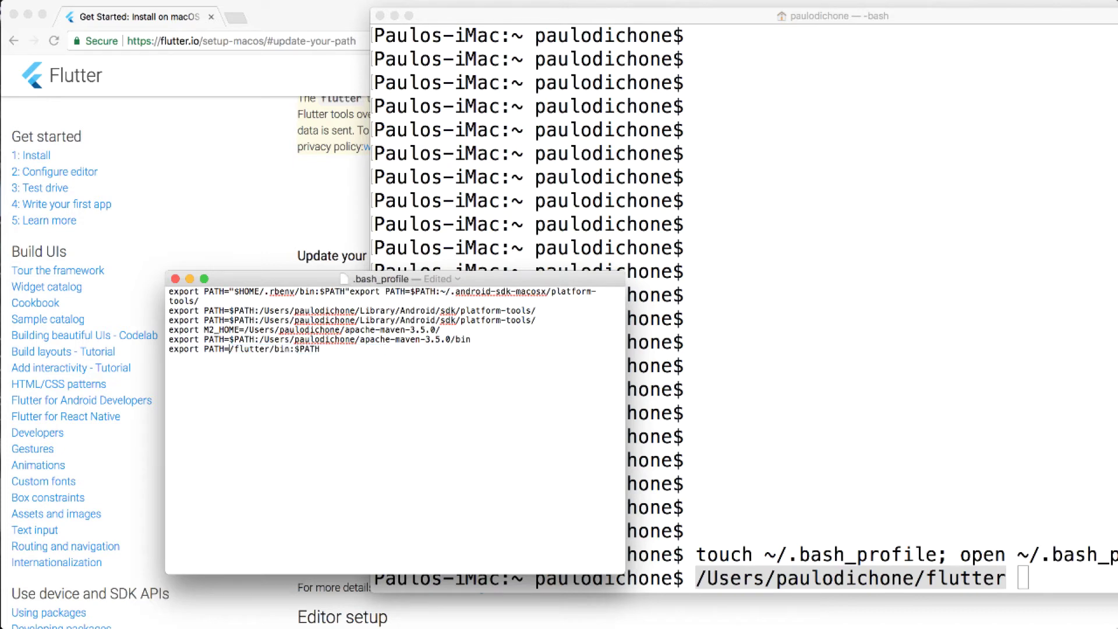
key(super+v)
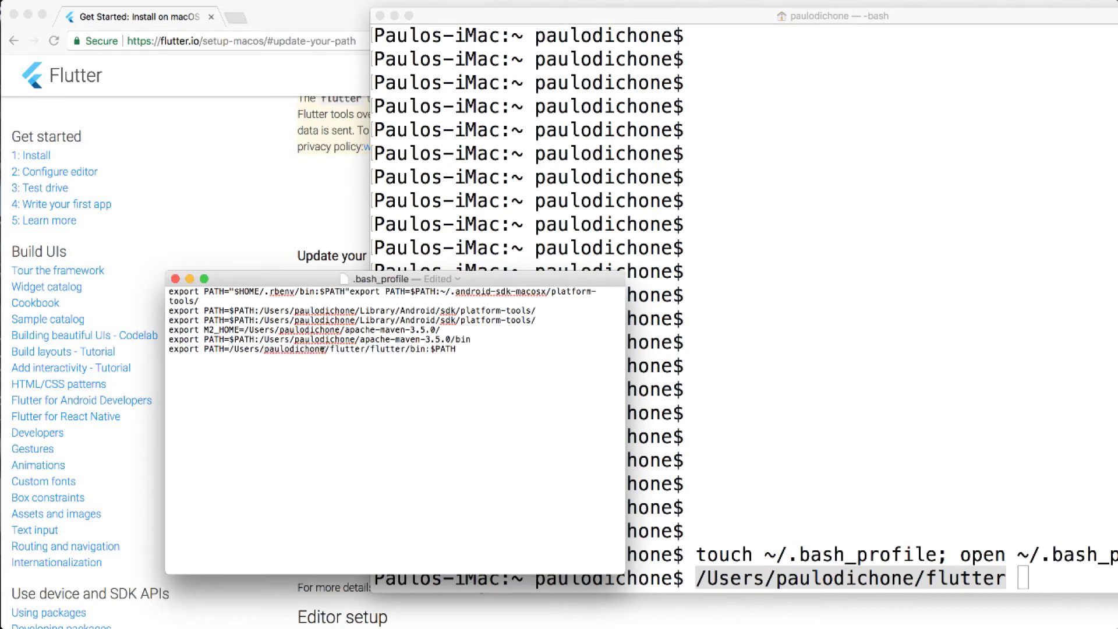
Check the new export path against the folder hierarchy in Finder and delete its duplicate flutter segment in .bash_profile
double_click(387, 348)
double_click(354, 348)
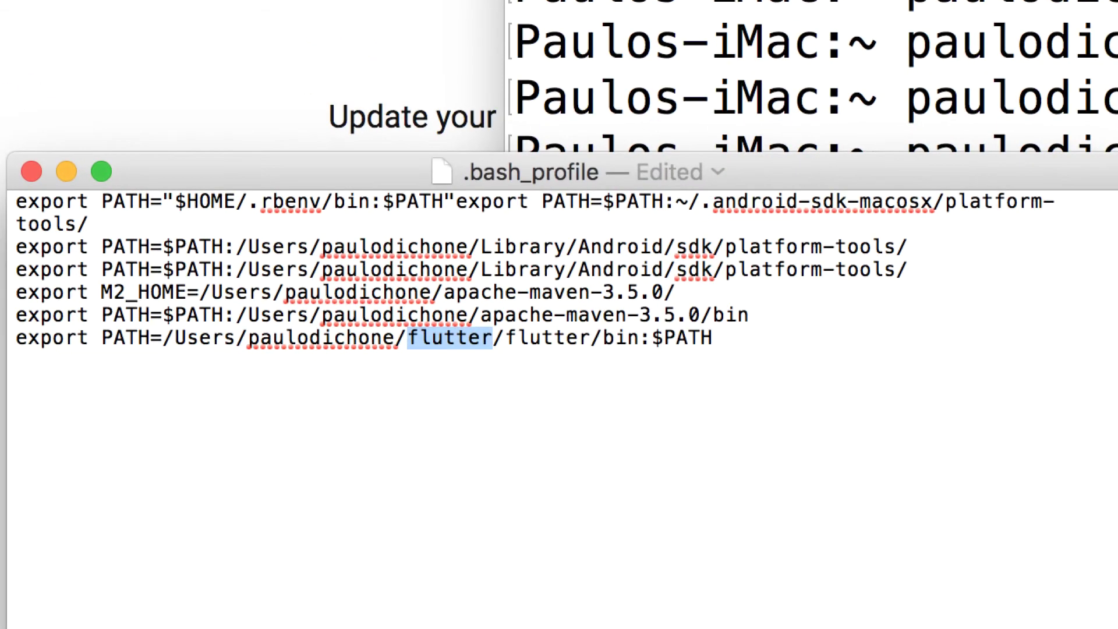
key(super+Tab)
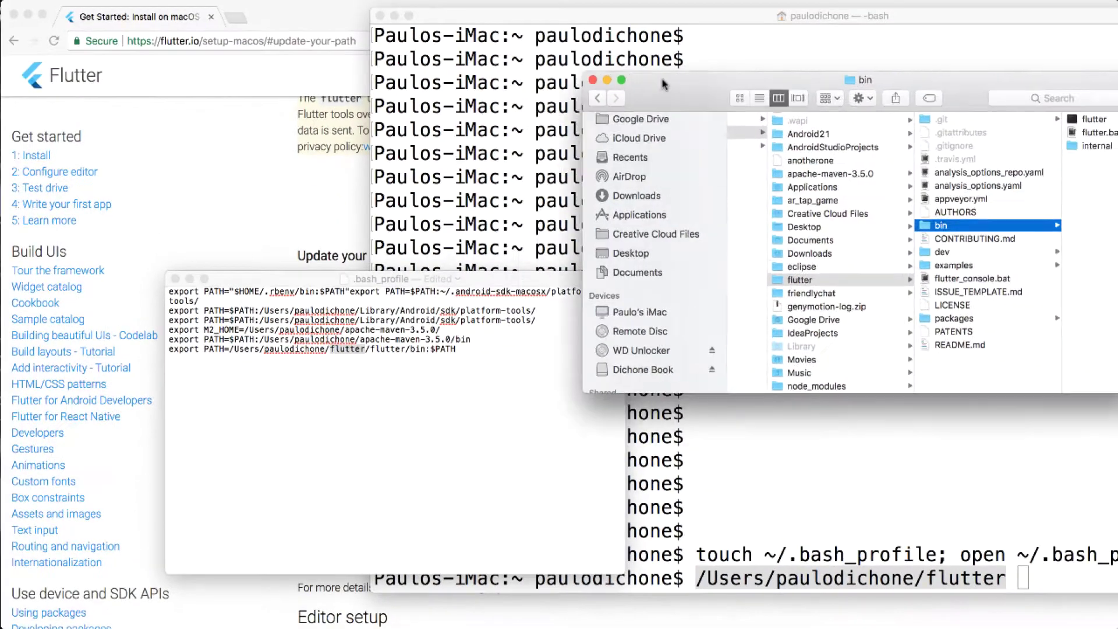
drag(663, 84, 503, 77)
scroll(631, 306, left, 5)
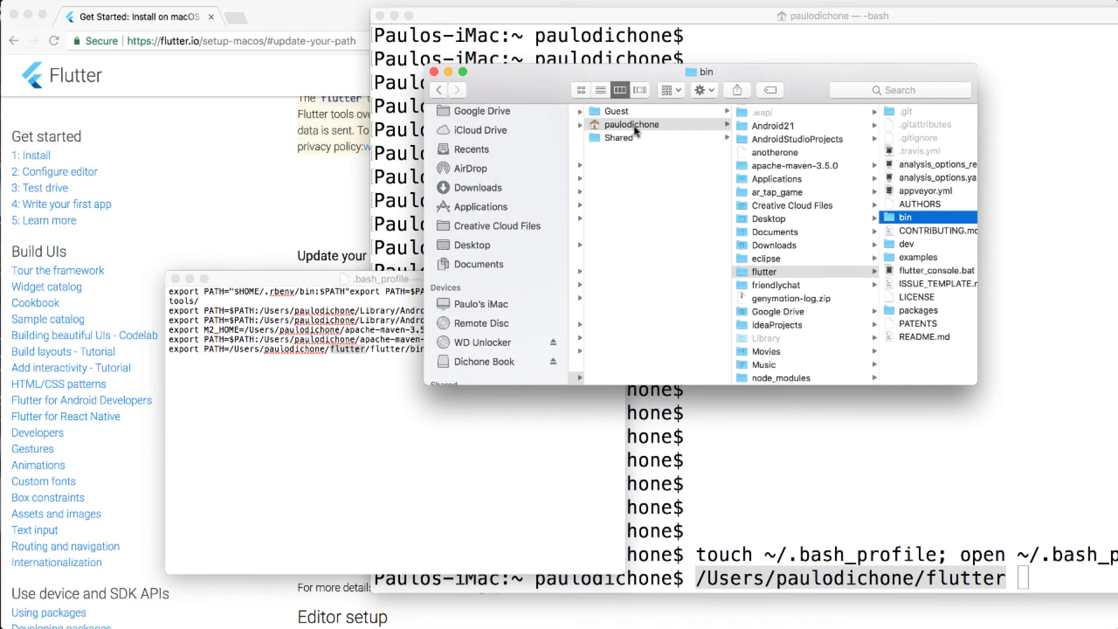
scroll(728, 195, right, 3)
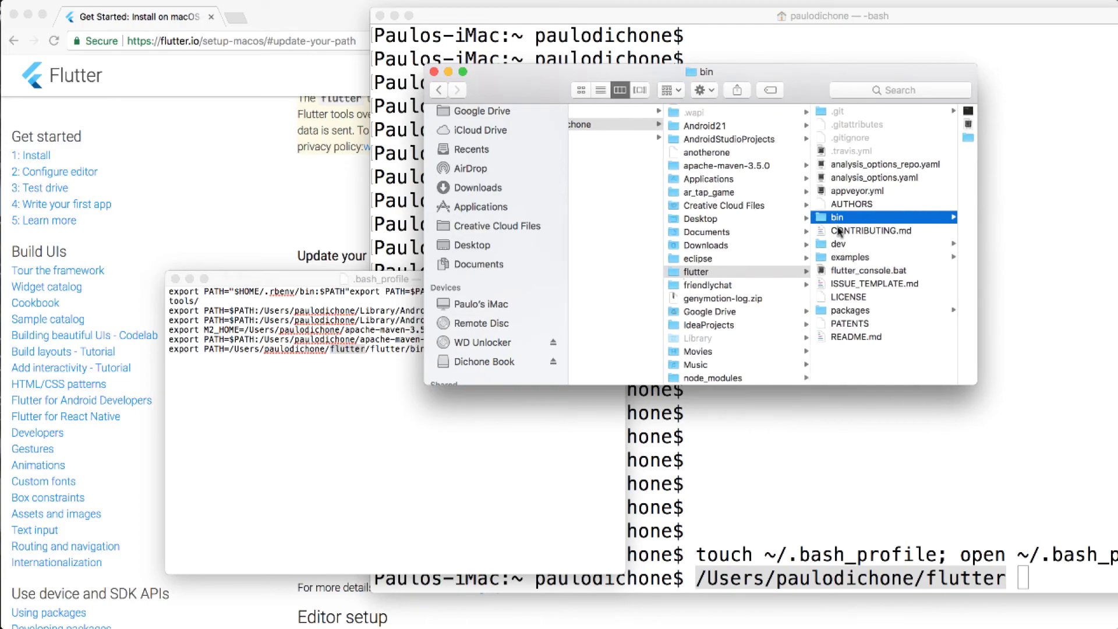
click(318, 360)
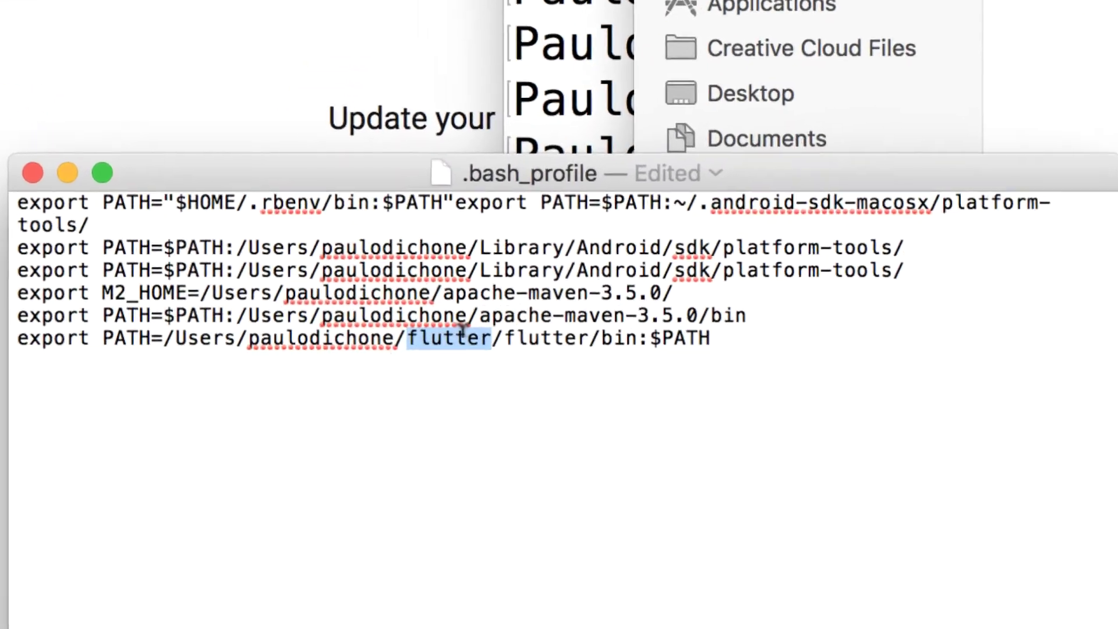
key(BackSpace)
key(BackSpace)
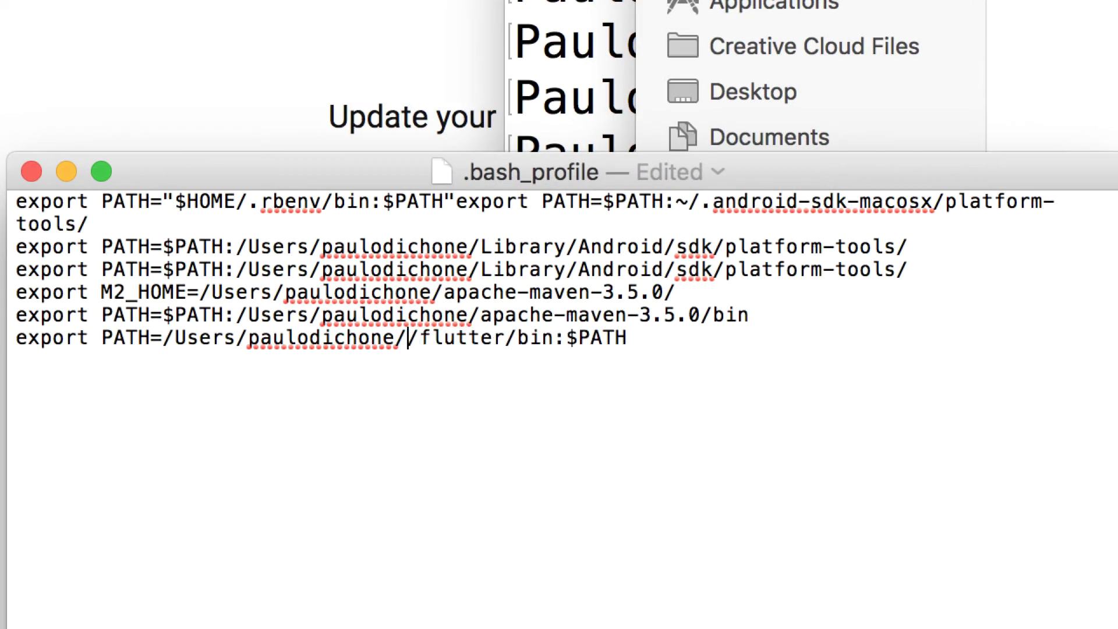
Remove the doubled slash from the flutter export path in the last line, and save and close .bash_profile
double_click(291, 333)
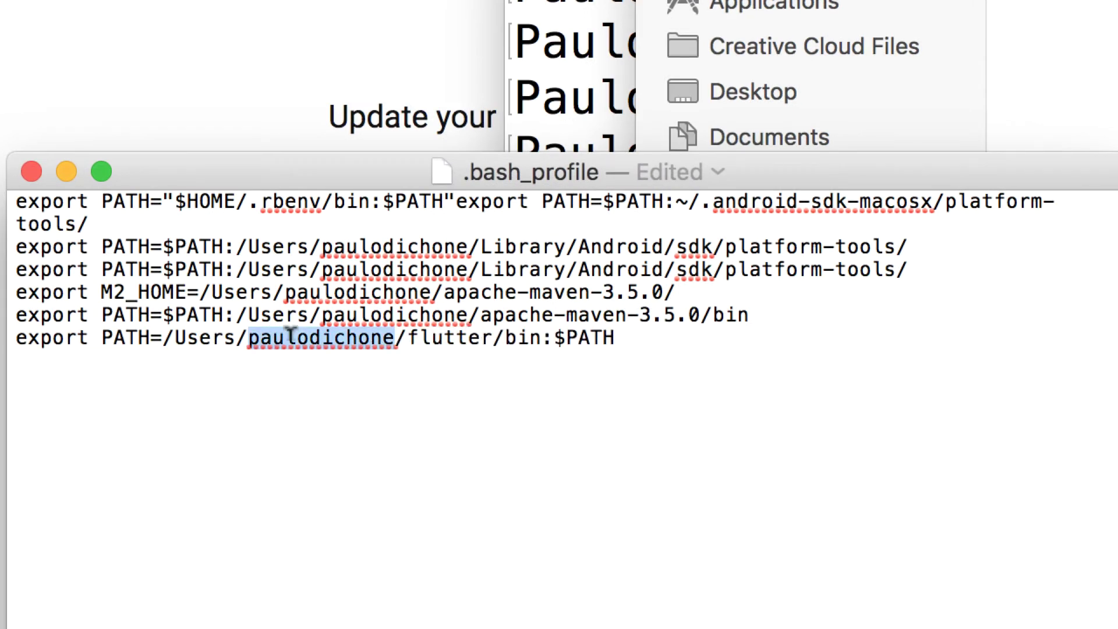
double_click(448, 336)
click(634, 336)
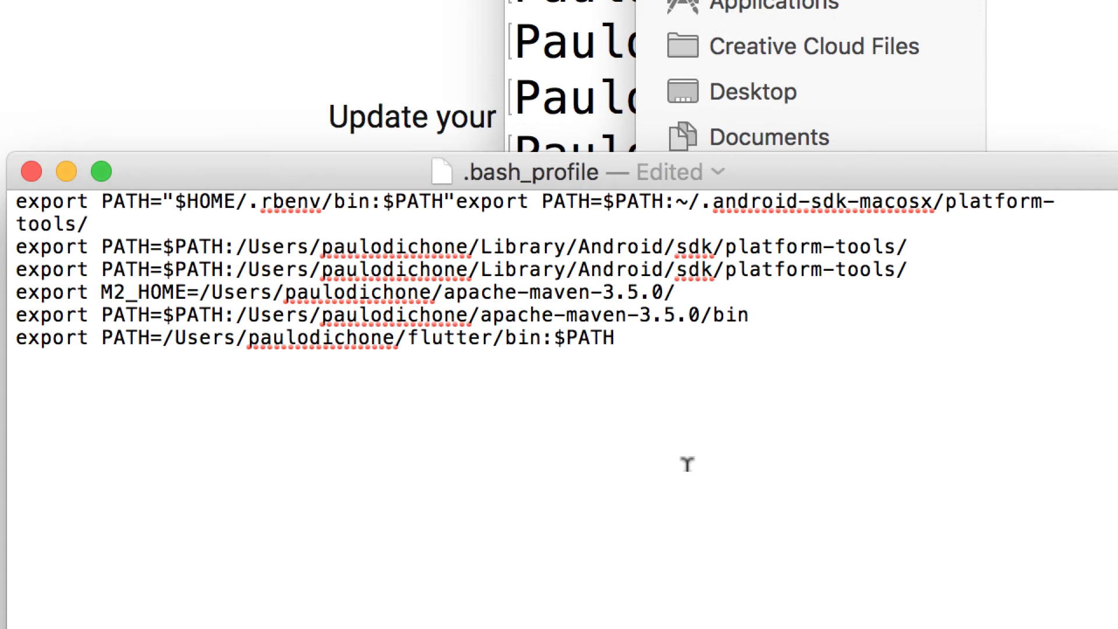
key(super+s)
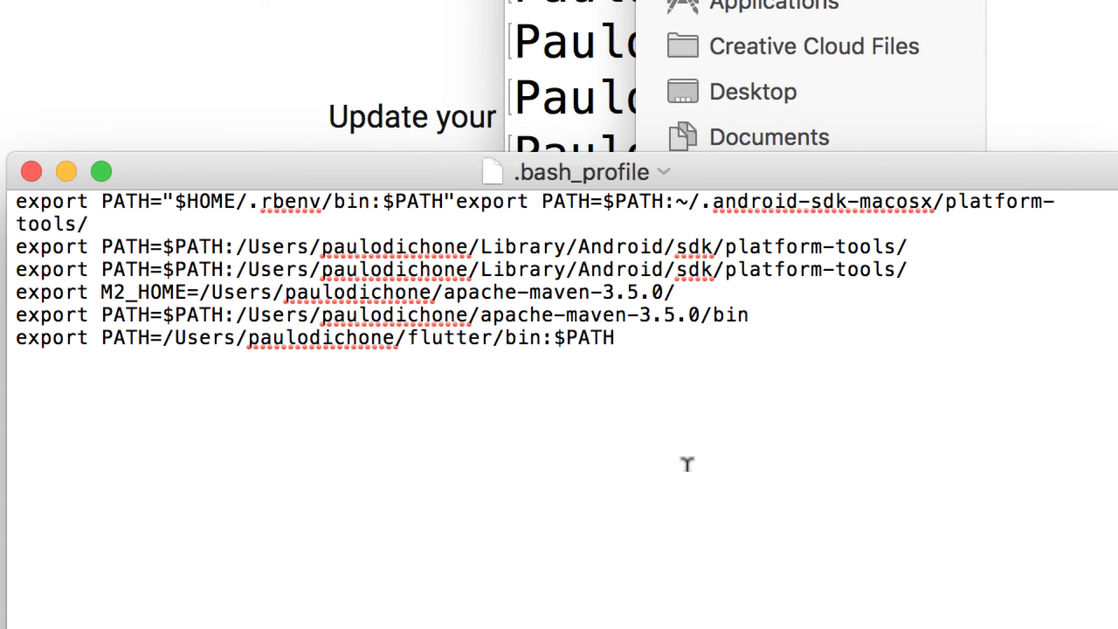
click(31, 172)
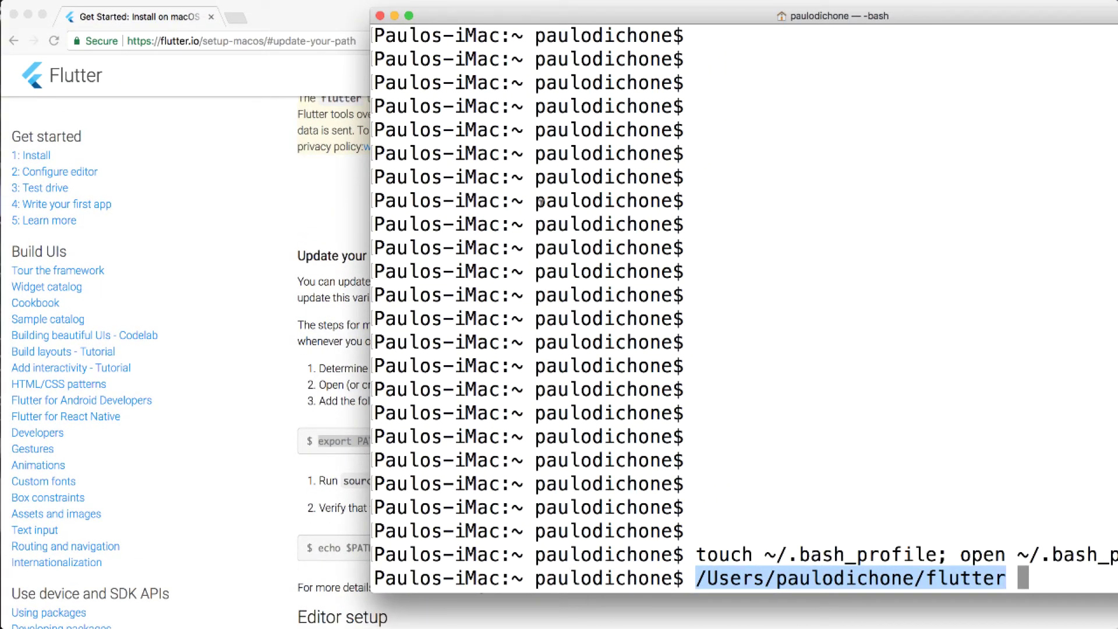
Quit the current Terminal session and launch Terminal again with a fresh window
key(super+h)
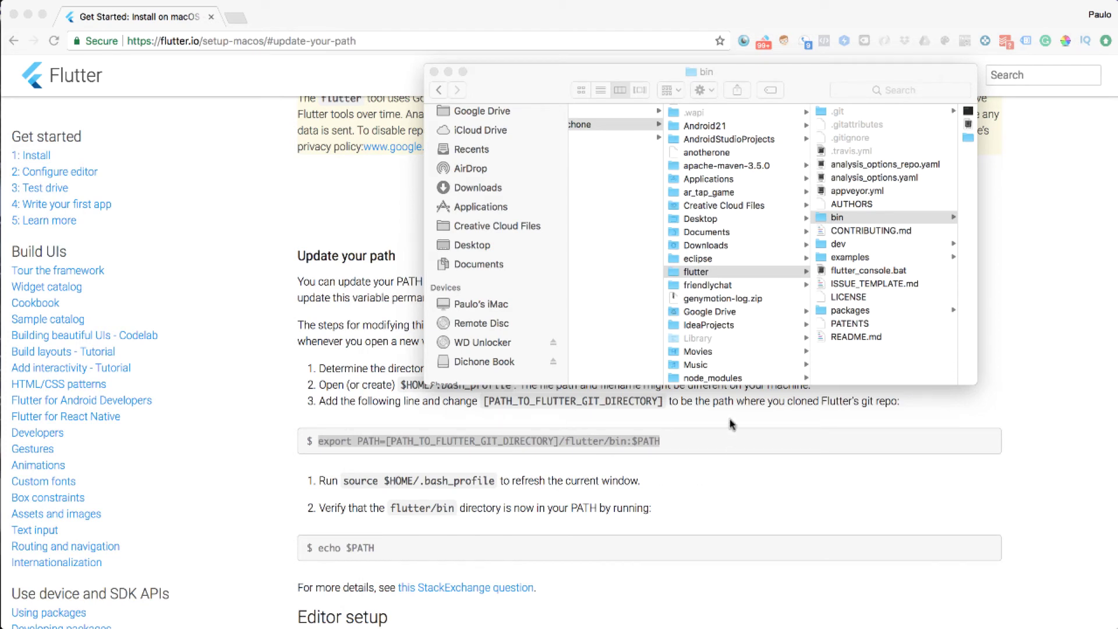
click(1030, 0)
key(Escape)
key(super+space)
text(ter)
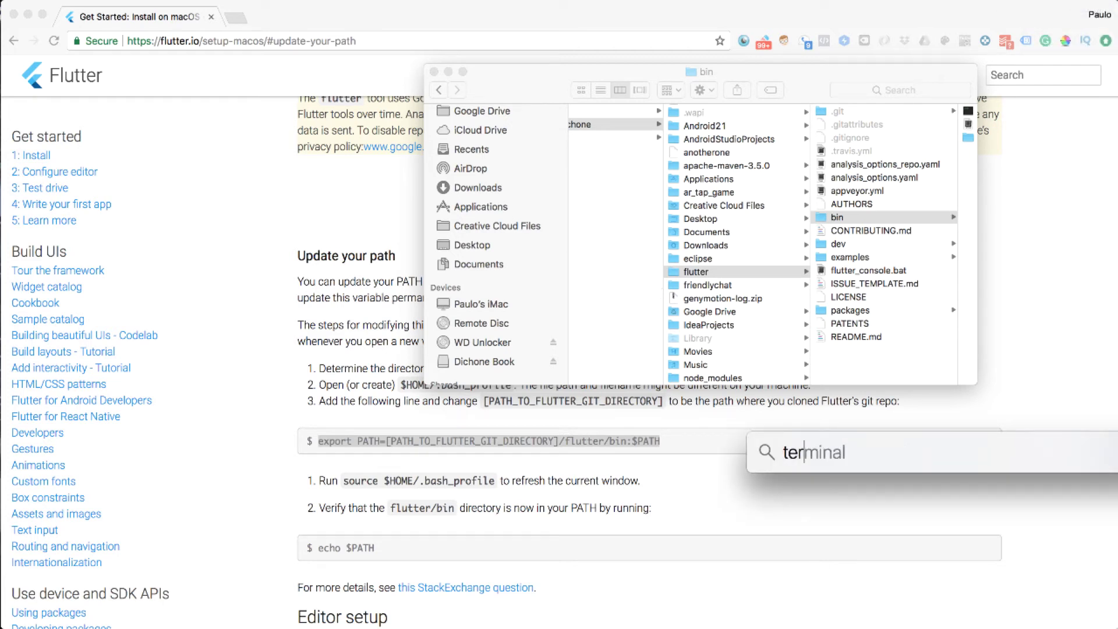
key(Return)
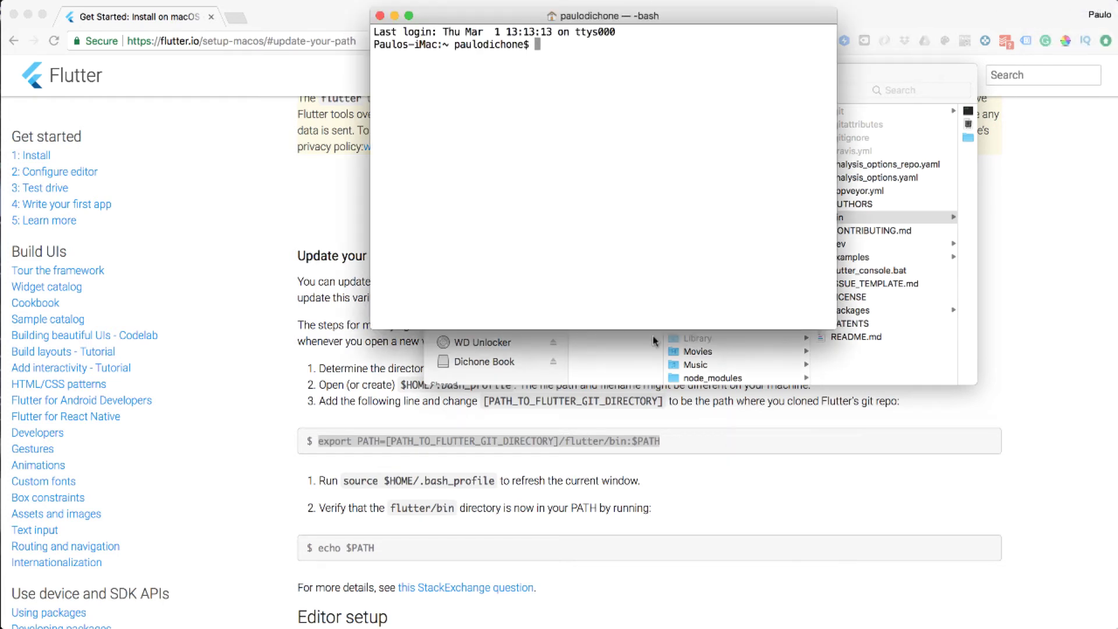
Run echo $PATH in Terminal and check the printed path for the flutter/bin directory
key(Return)
key(Return)
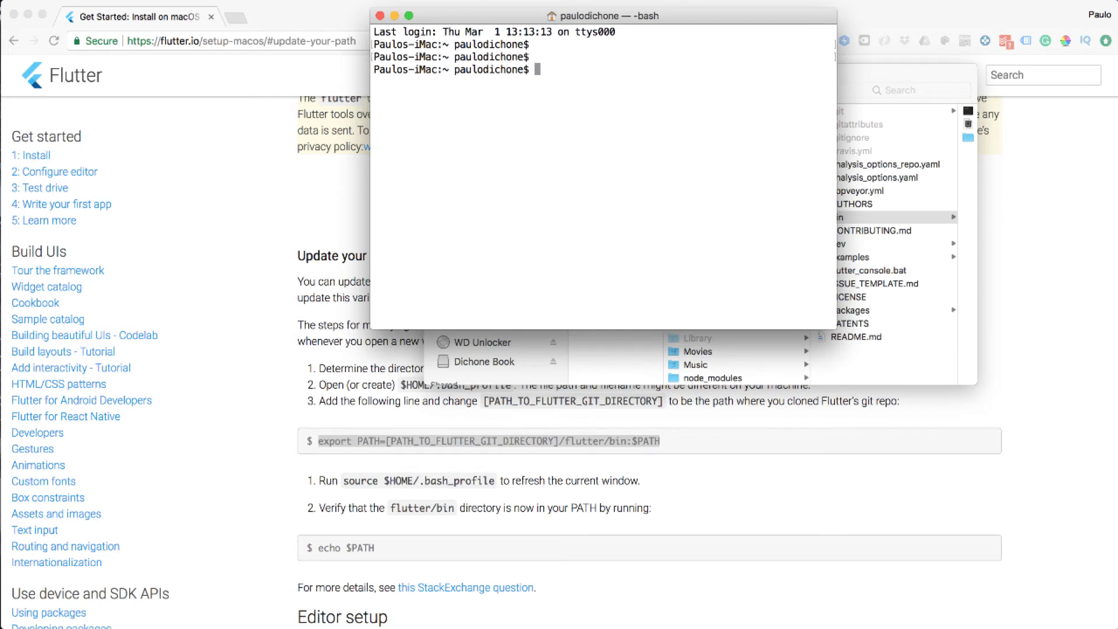
text(echo $PATH)
key(Return)
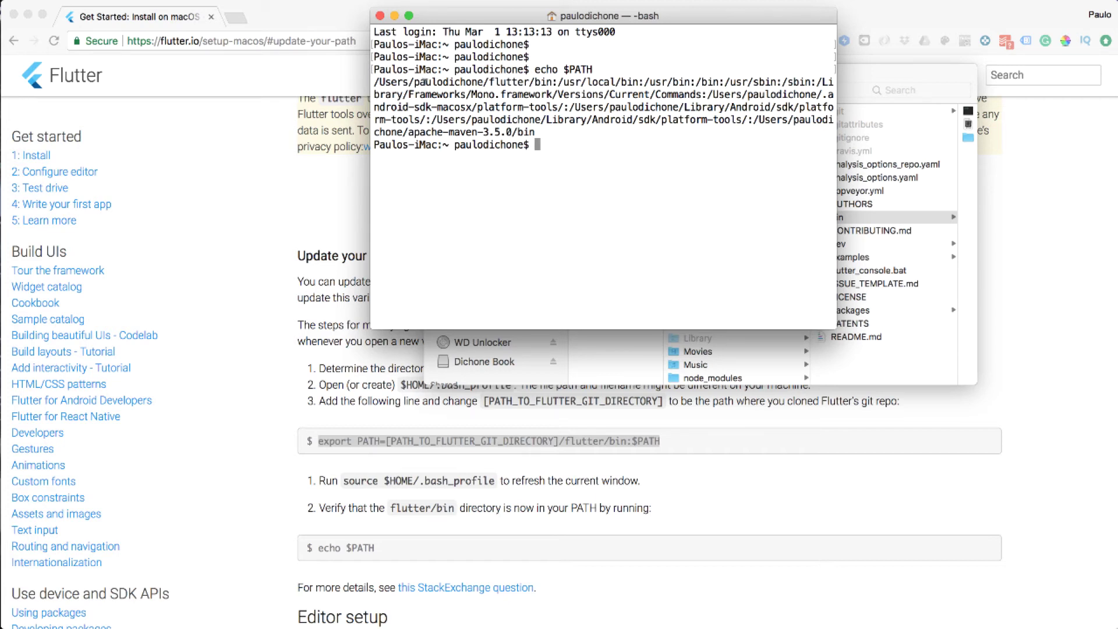
double_click(512, 80)
double_click(790, 81)
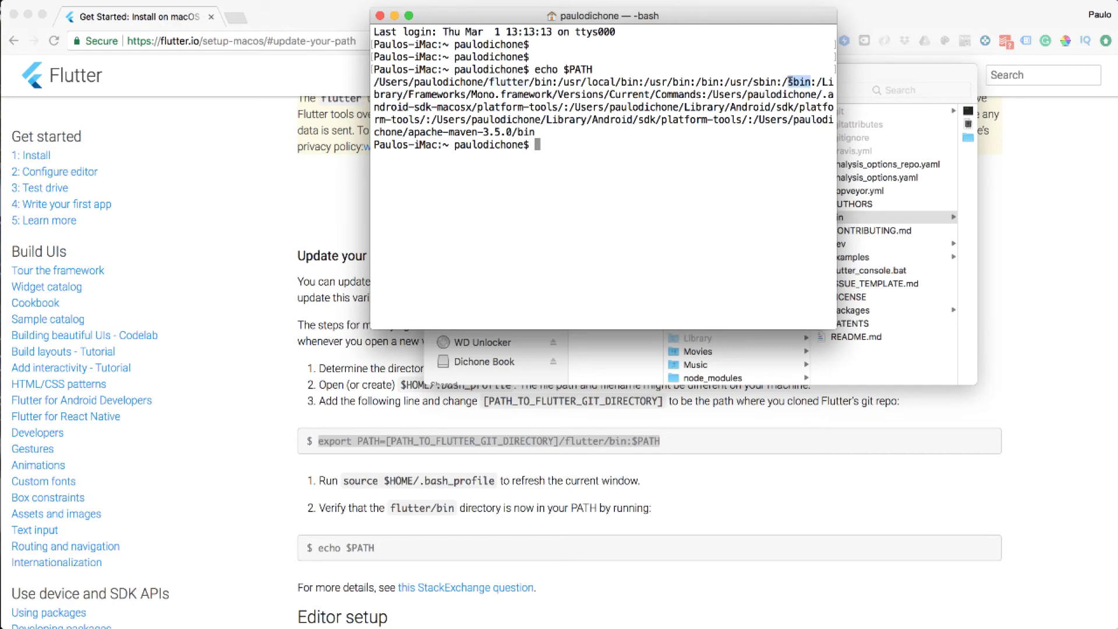
Review the flutter doctor command, the temporary export PATH line and the Update your path section on the Flutter setup page
click(429, 474)
scroll(418, 301, up, 15)
scroll(418, 301, down, 8)
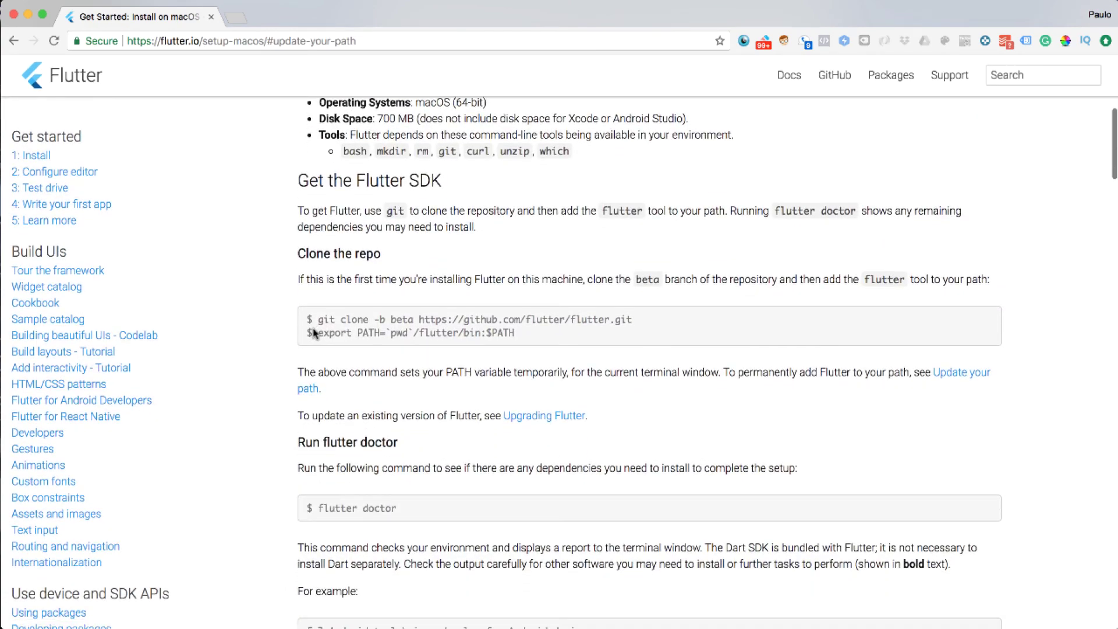
double_click(327, 508)
double_click(377, 508)
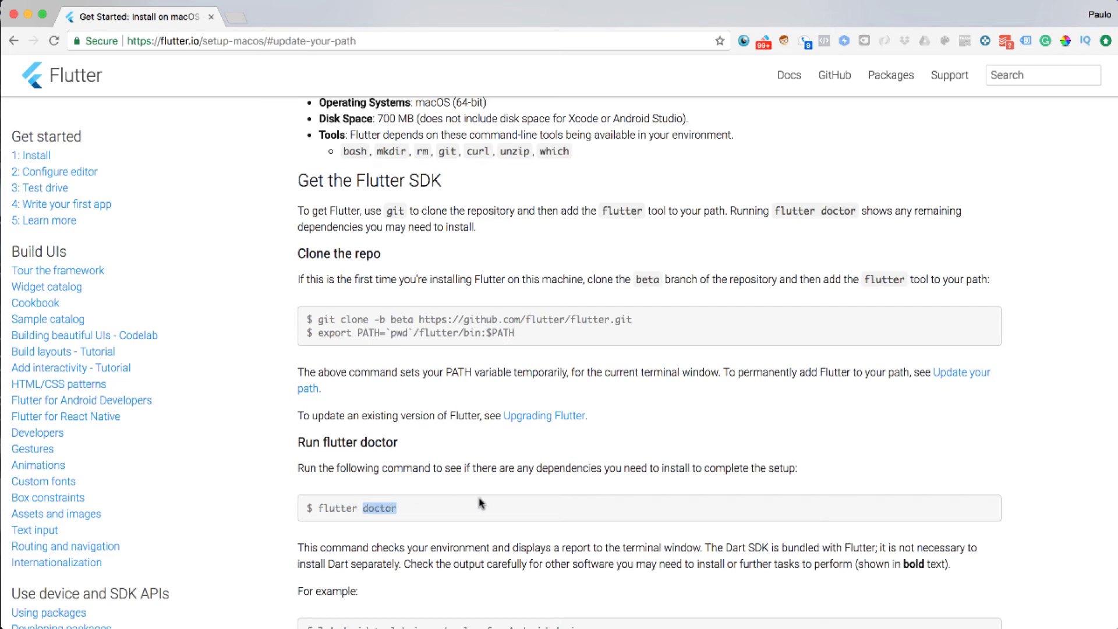
double_click(327, 505)
double_click(375, 507)
drag(318, 328, 505, 342)
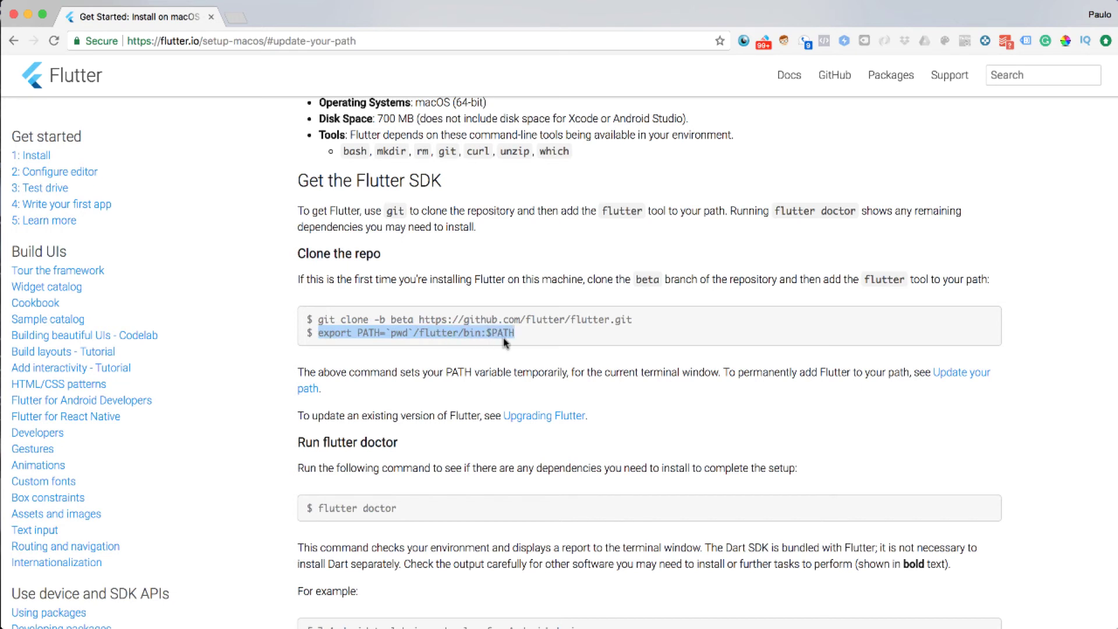
click(969, 375)
scroll(612, 501, down, 1)
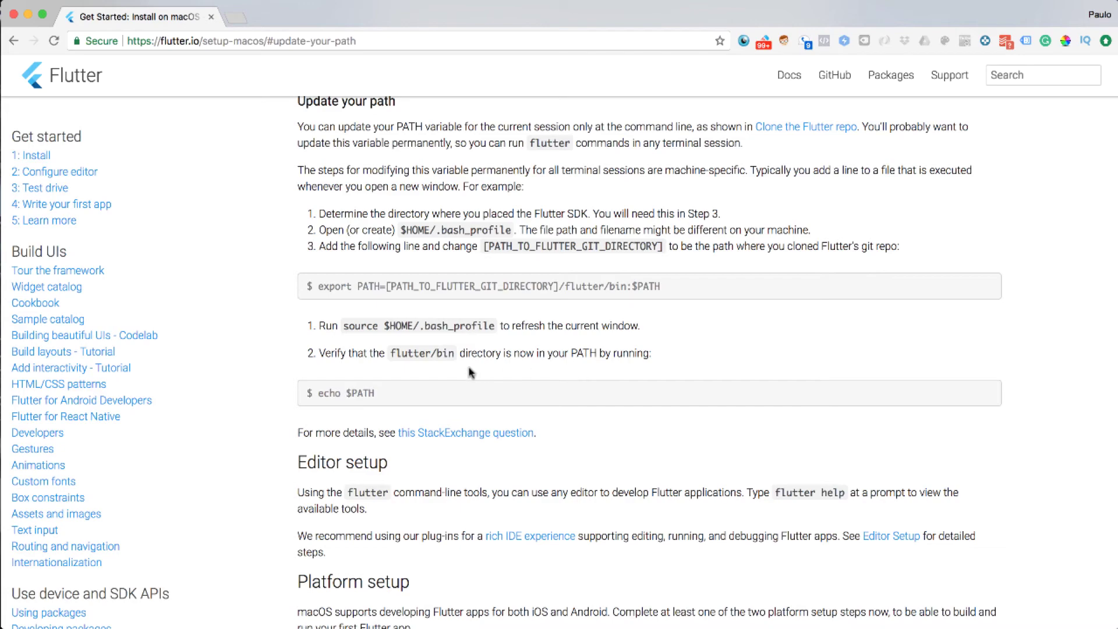
scroll(571, 355, up, 10)
double_click(336, 263)
double_click(380, 263)
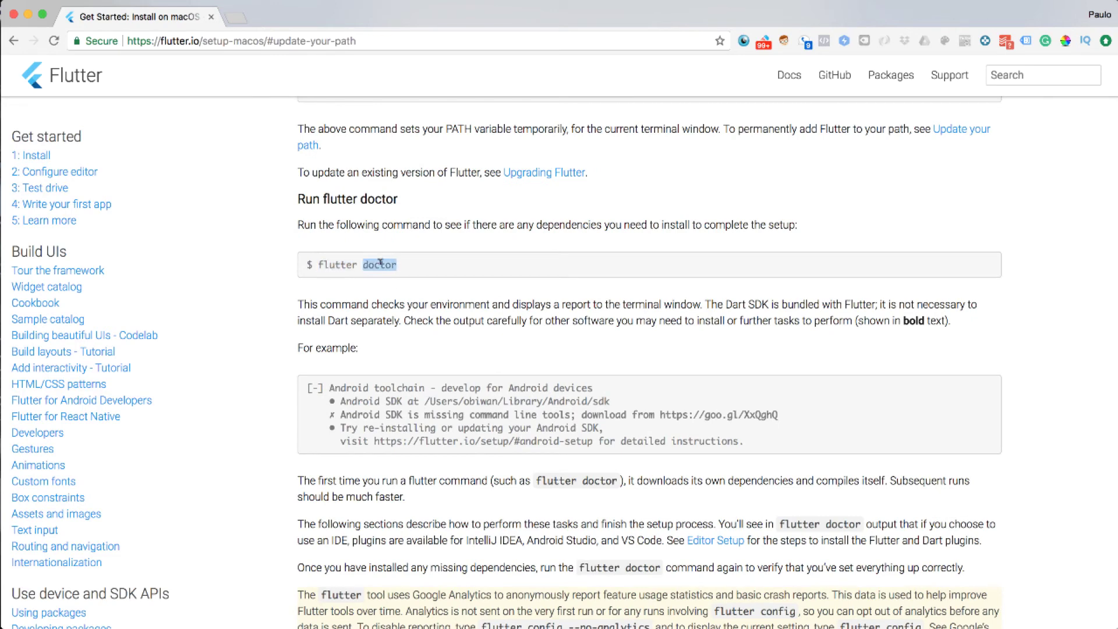
Switch to Terminal and run flutter doctor to check for missing dependencies
key(super+Tab)
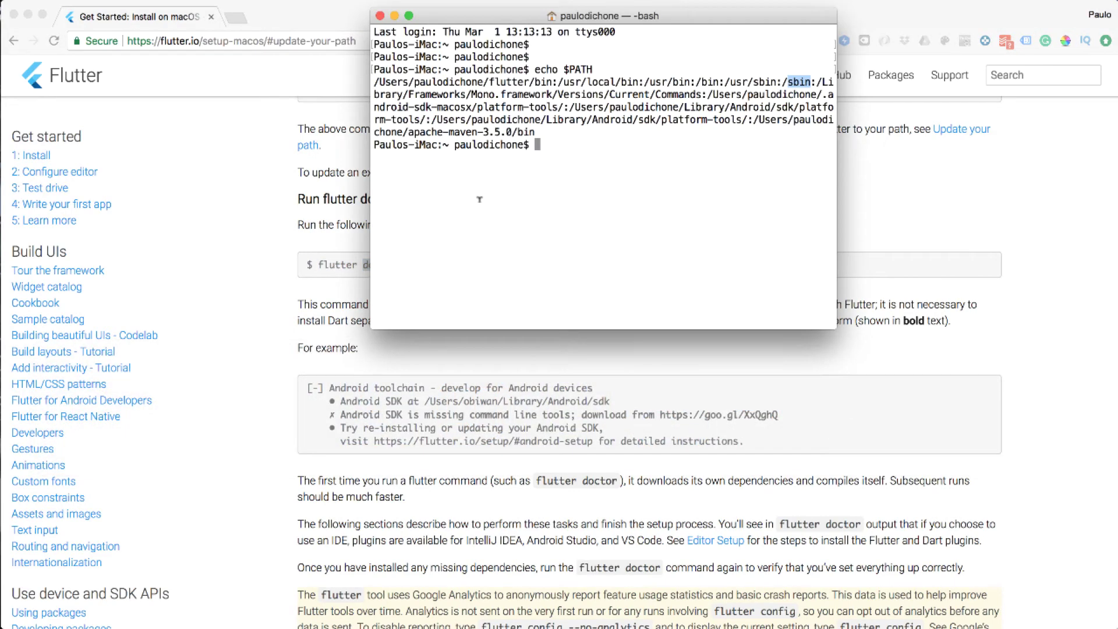
key(Return)
key(Return)
text(FI;)
key(BackSpace)
key(BackSpace)
key(BackSpace)
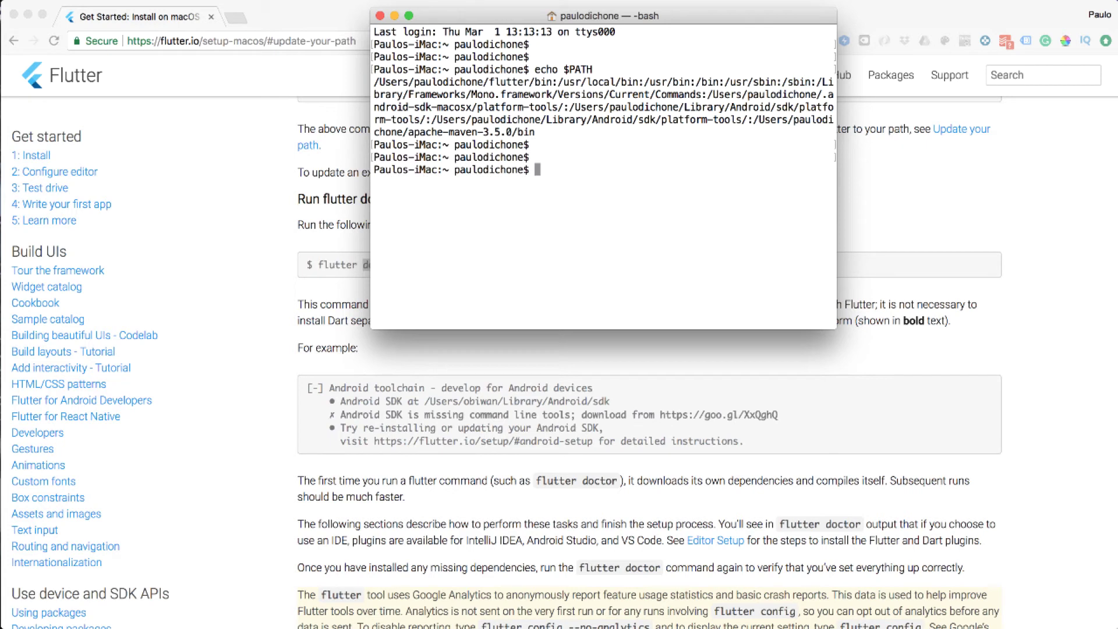
text(flutter doctor)
key(Return)
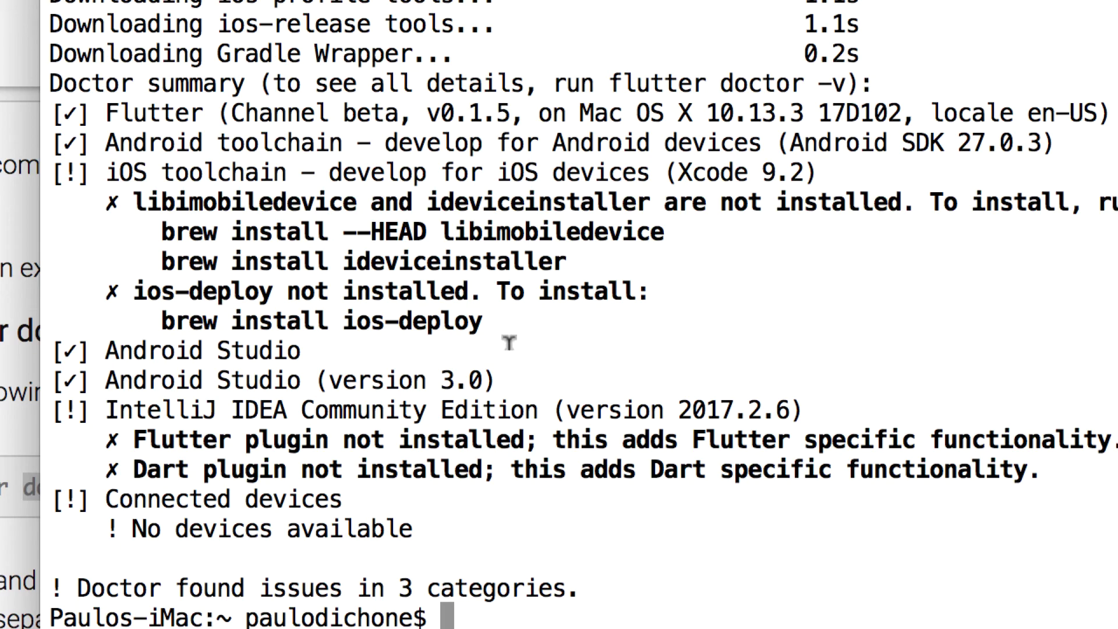
Enlarge the Terminal text and move the window so that the full width of the flutter doctor output is readable
scroll(509, 343, up, 20)
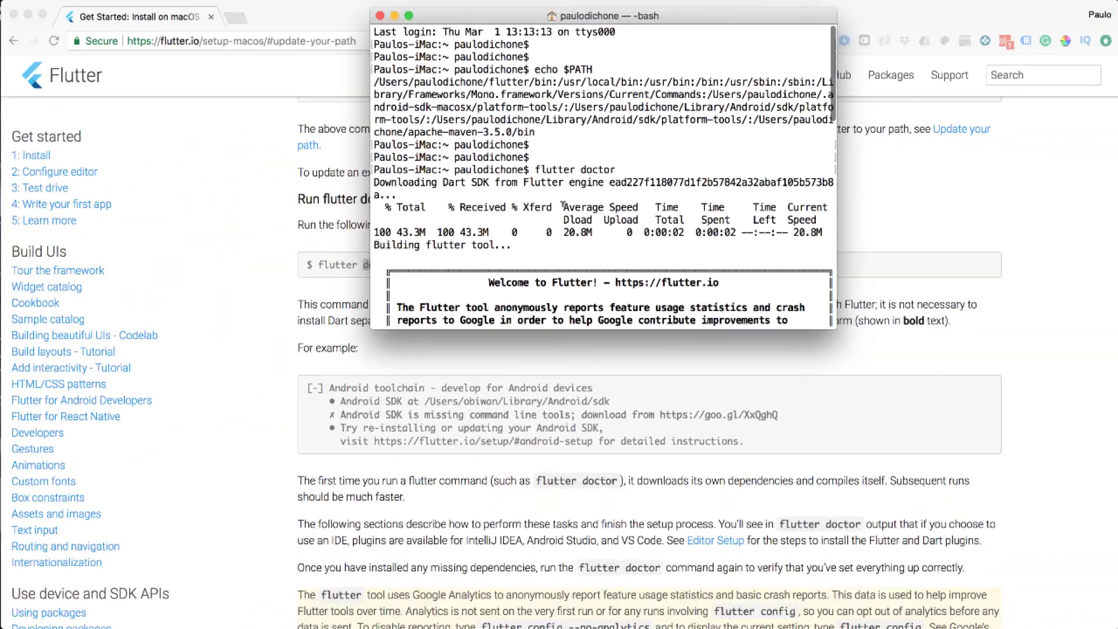
scroll(509, 343, down, 10)
scroll(562, 204, down, 3)
key(super+plus)
key(super+plus)
key(super+plus)
key(super+plus)
key(super+plus)
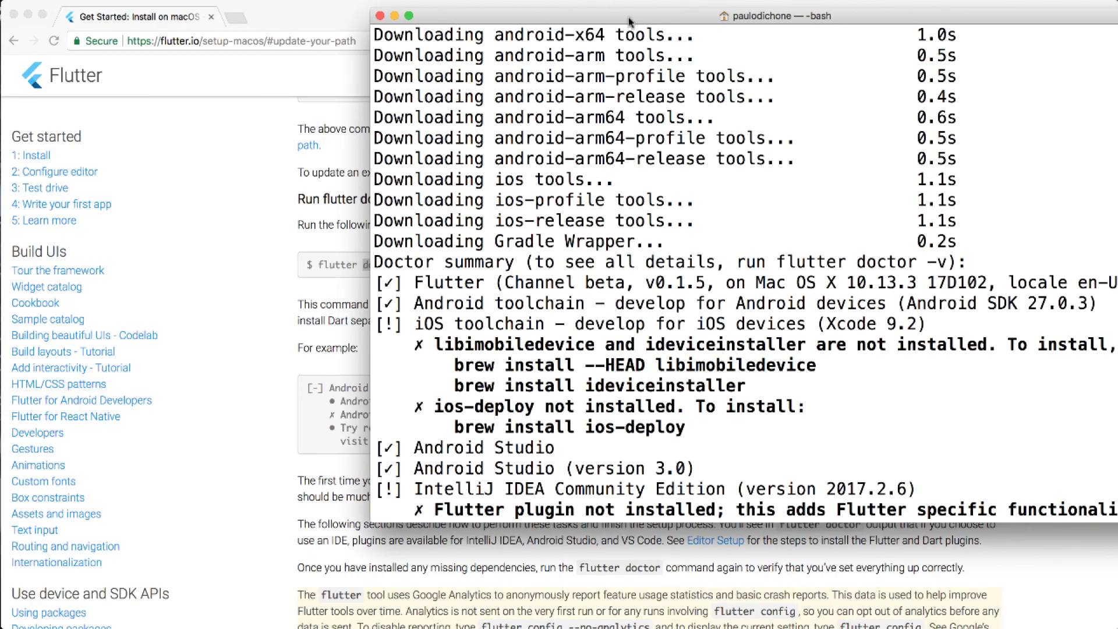
key(super+plus)
drag(609, 15, 383, 4)
Examine the flutter doctor output, covering the Dart SDK and tool downloads, the iOS toolchain and the IntelliJ IDEA plugin entries
scroll(469, 258, up, 15)
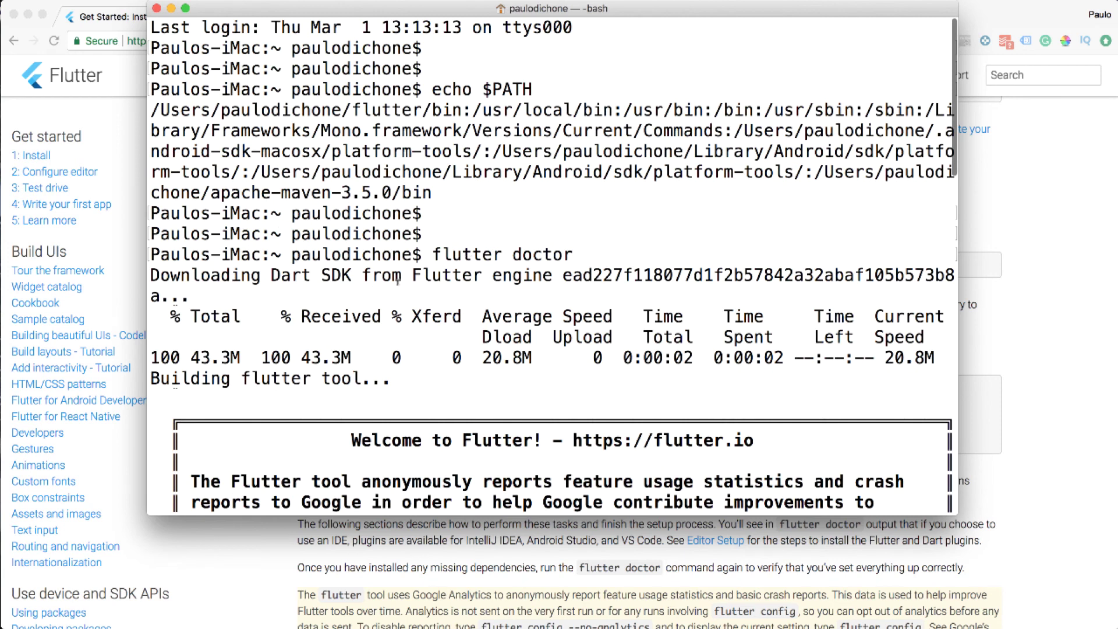
double_click(337, 274)
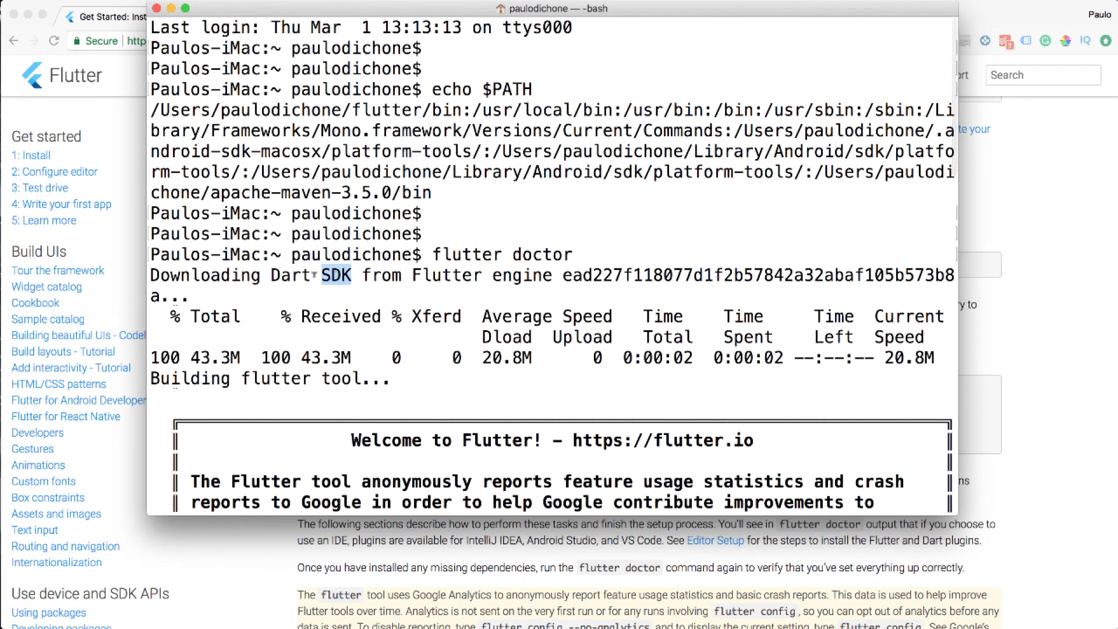
double_click(288, 274)
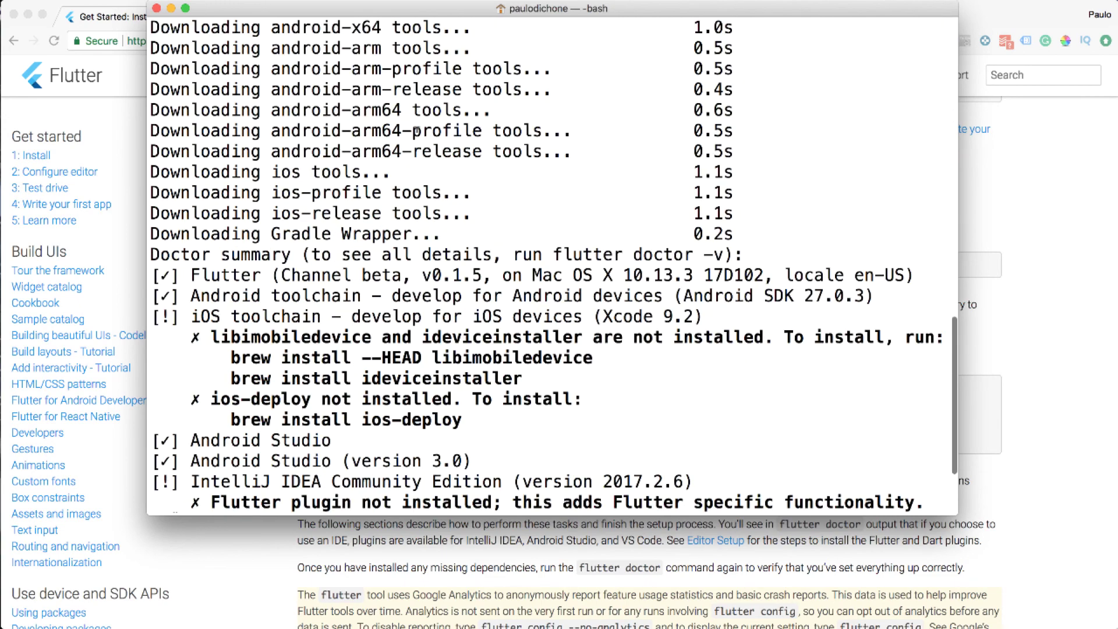
scroll(418, 152, up, 5)
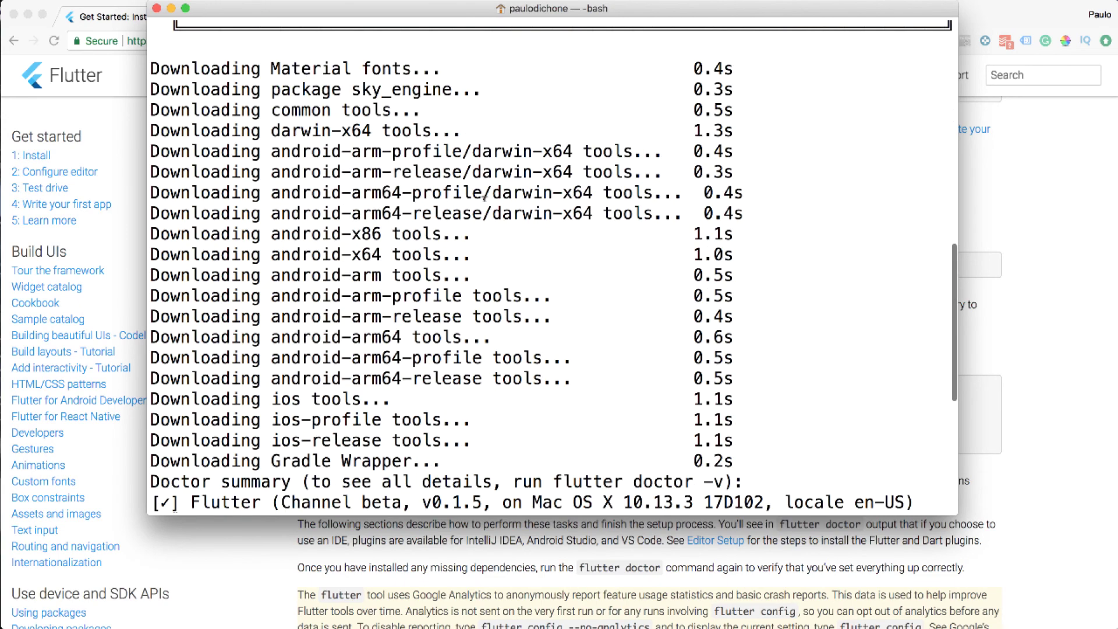
scroll(396, 309, down, 5)
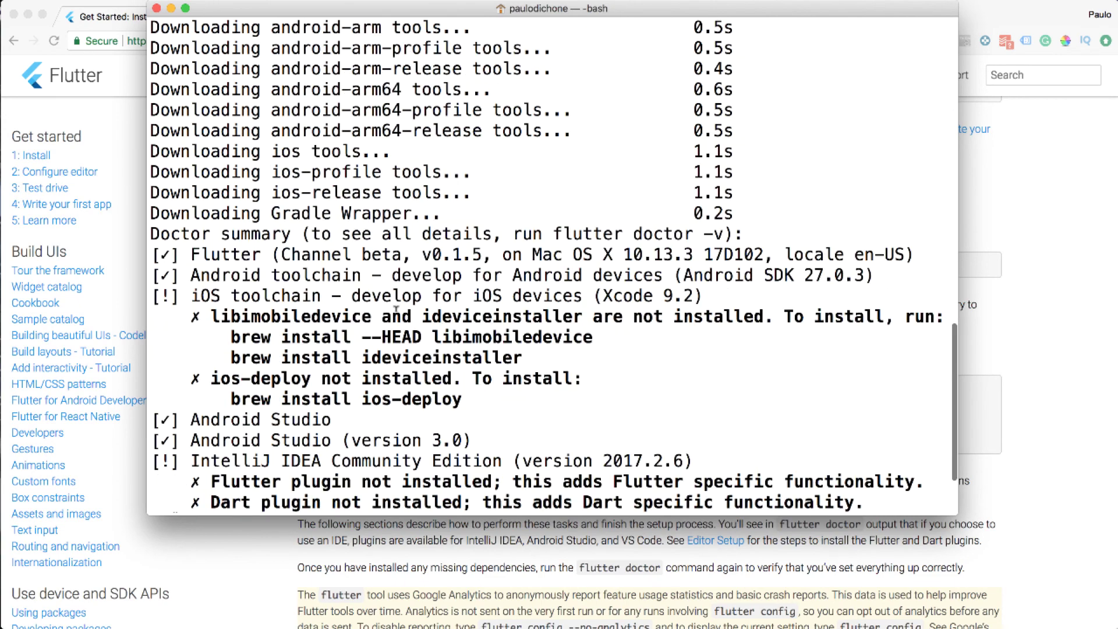
scroll(396, 309, down, 2)
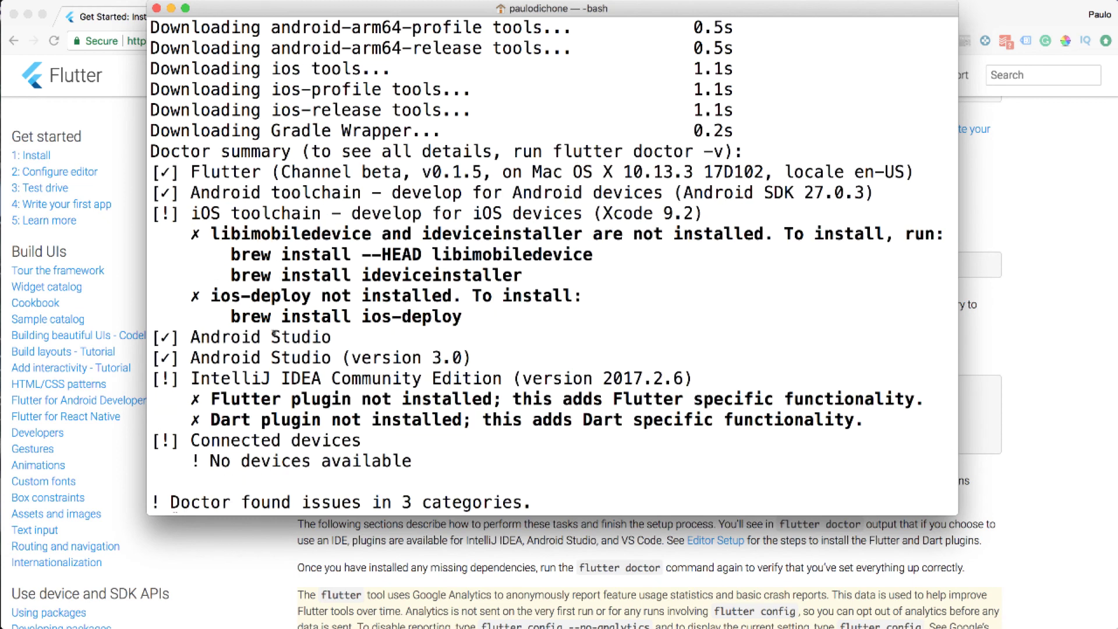
double_click(231, 213)
scroll(381, 284, down, 1)
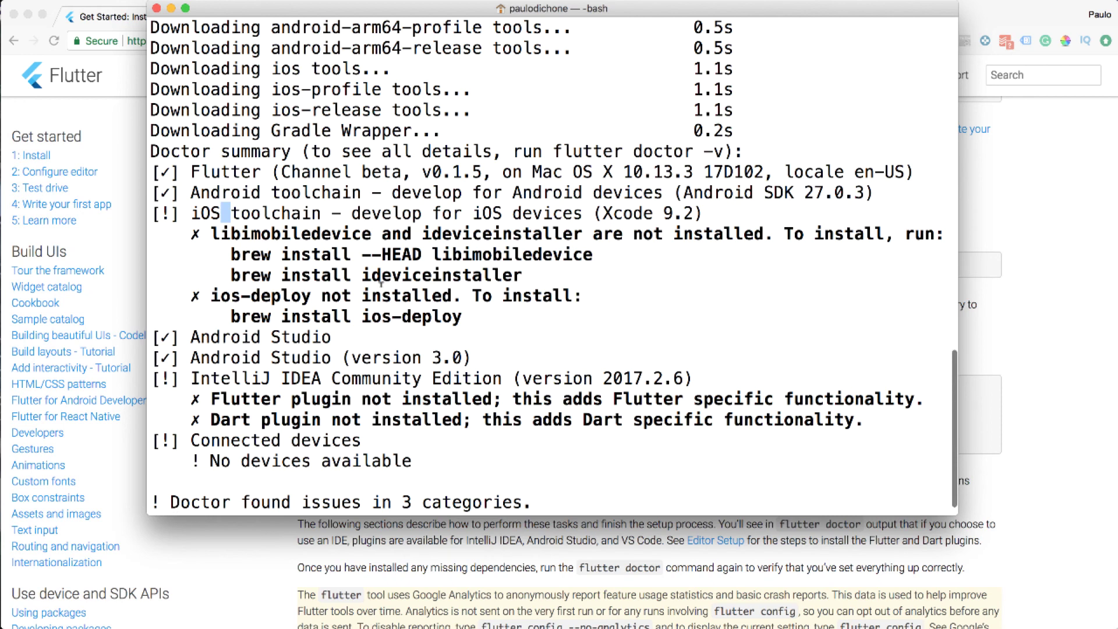
double_click(166, 213)
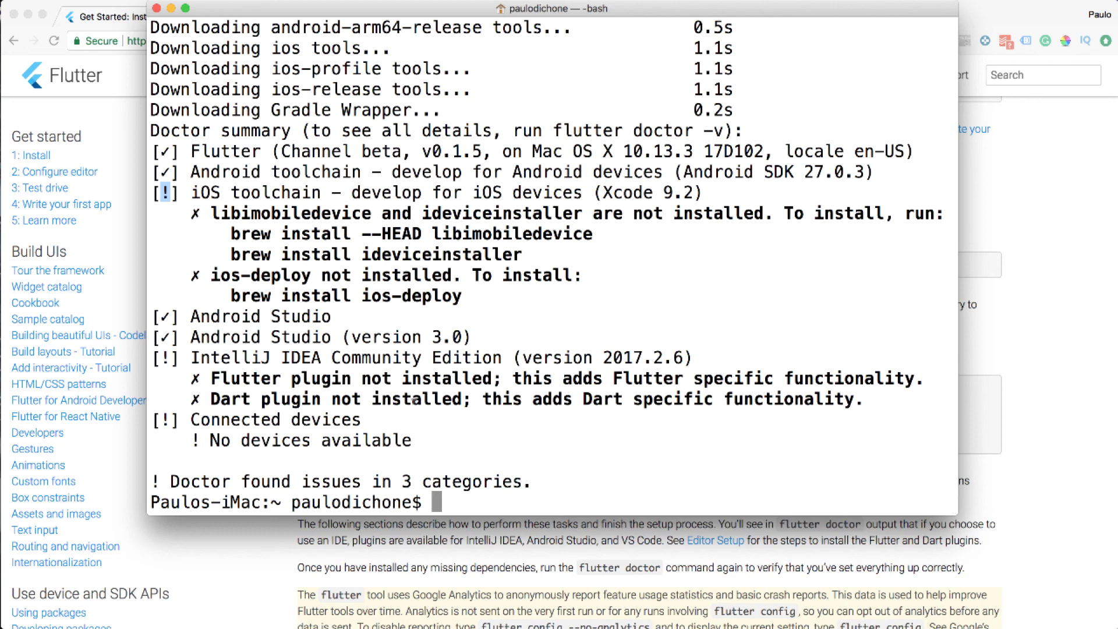
double_click(229, 399)
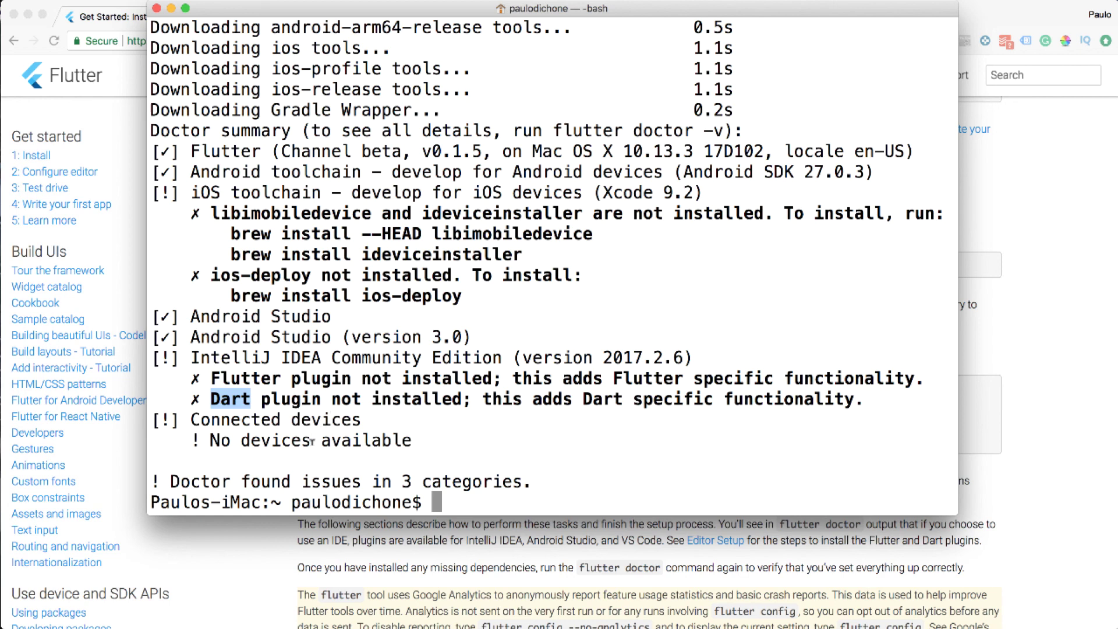
scroll(311, 441, up, 2)
scroll(291, 408, down, 2)
triple_click(255, 361)
double_click(247, 360)
double_click(248, 380)
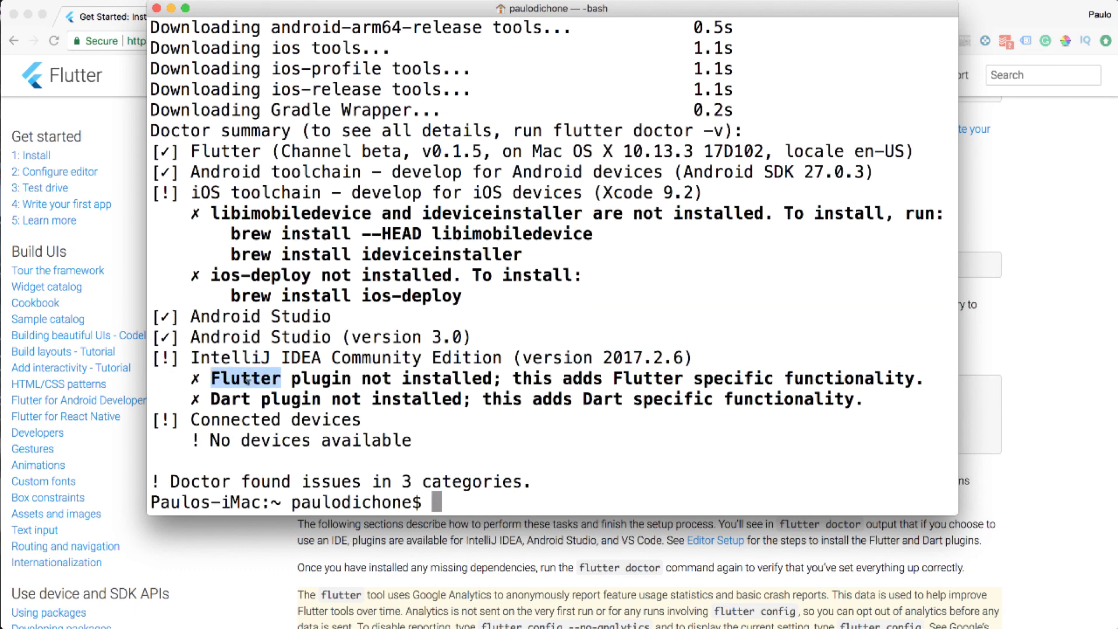
double_click(240, 399)
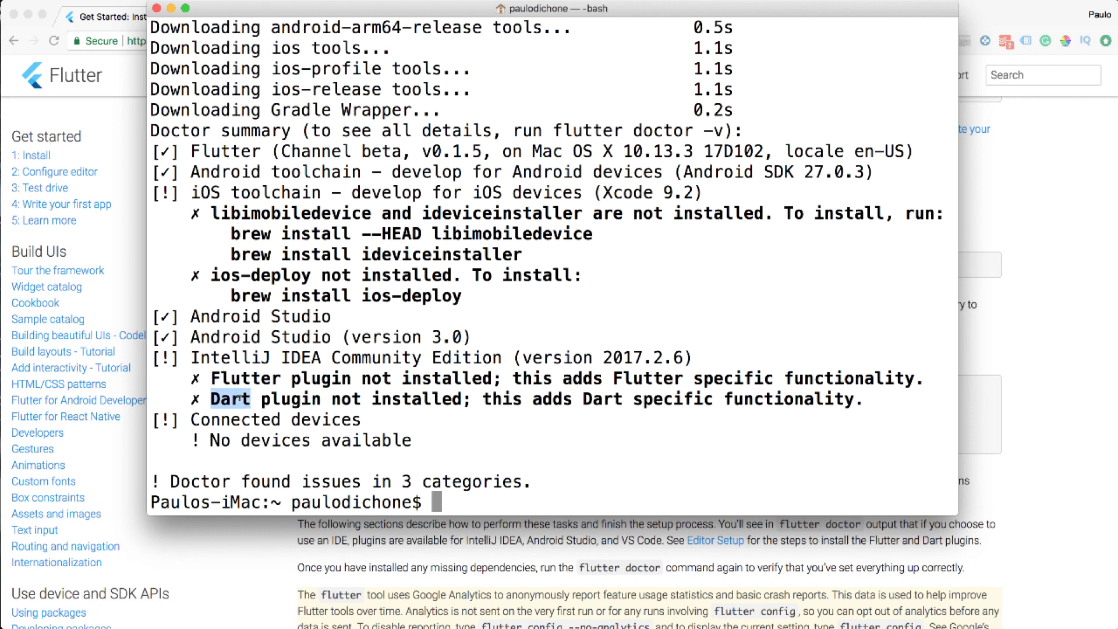